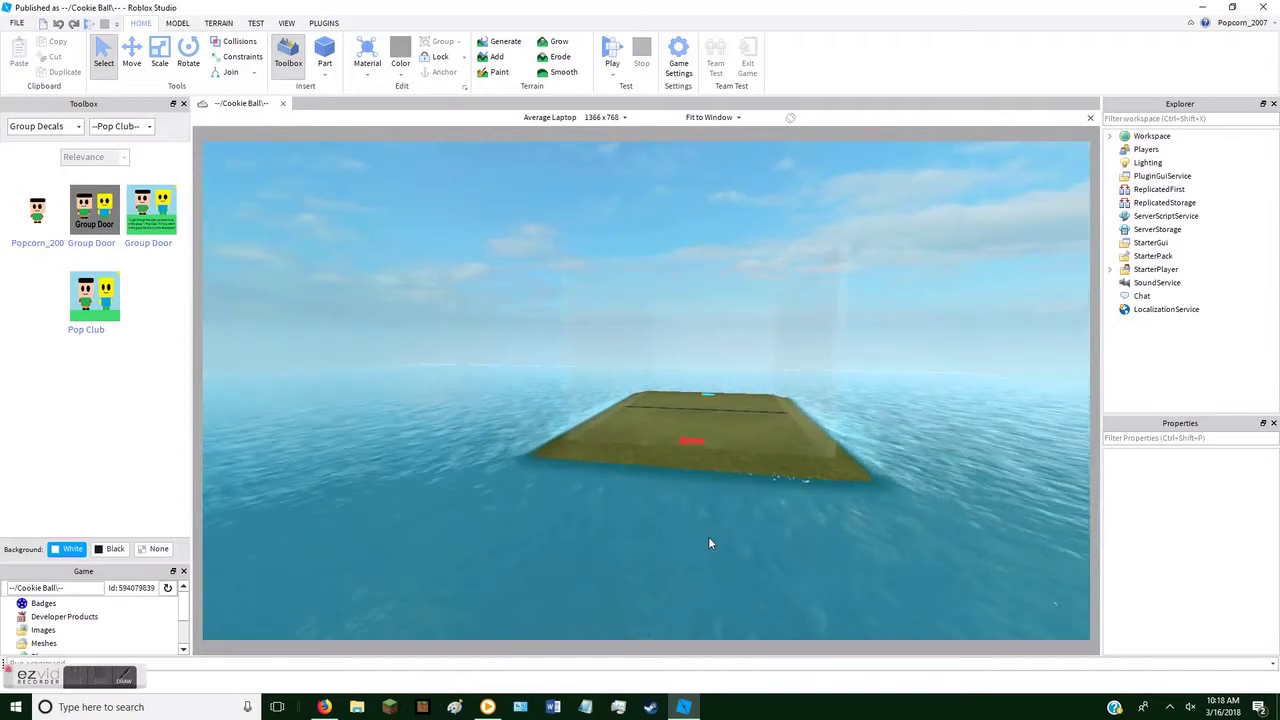
# Examine the grassy island arena with its transparent walls and the wooden room beneath the water
pyautogui.press('w')
pyautogui.moveTo(708, 537); pyautogui.dragTo(687, 567, button='right')
pyautogui.press('w')
pyautogui.press('w')
pyautogui.scroll(1, 710, 543)
pyautogui.press('w')
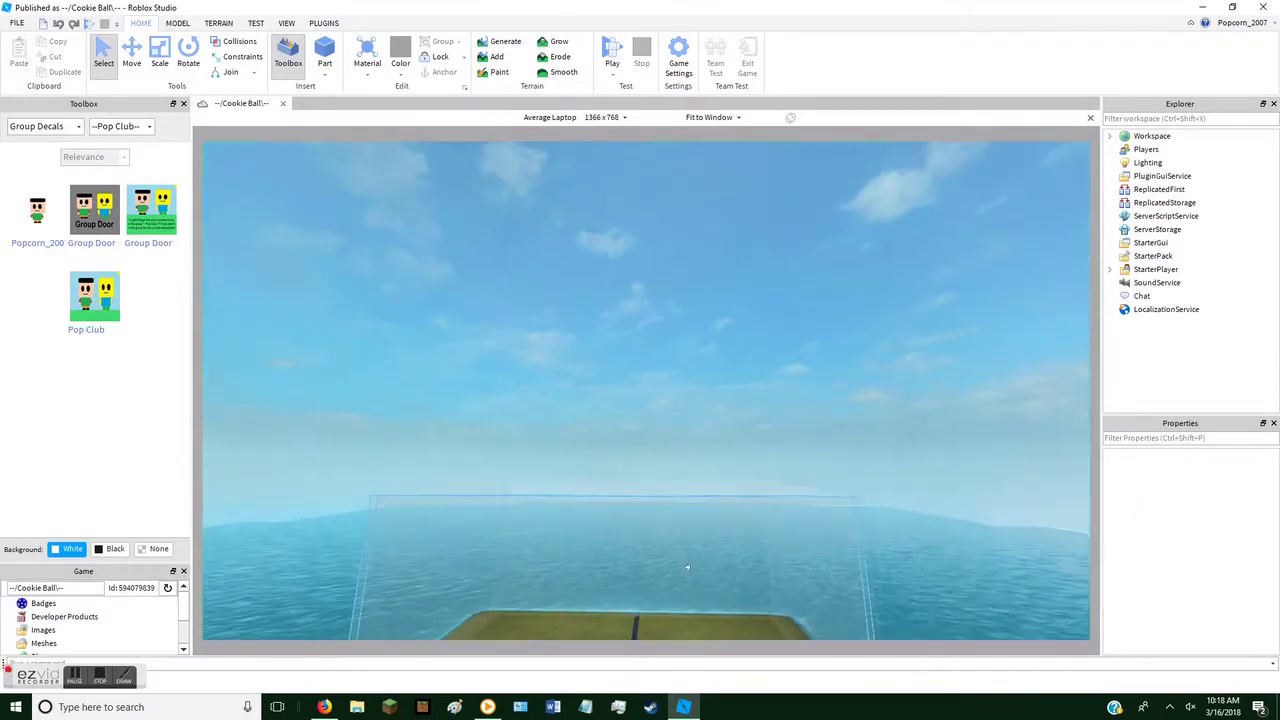
pyautogui.moveTo(925, 398); pyautogui.dragTo(626, 386, button='right')
pyautogui.press('d')
pyautogui.press('a')
pyautogui.press('w')
pyautogui.press('w')
pyautogui.press('w')
pyautogui.press('w')
pyautogui.press('s')
pyautogui.press('w')
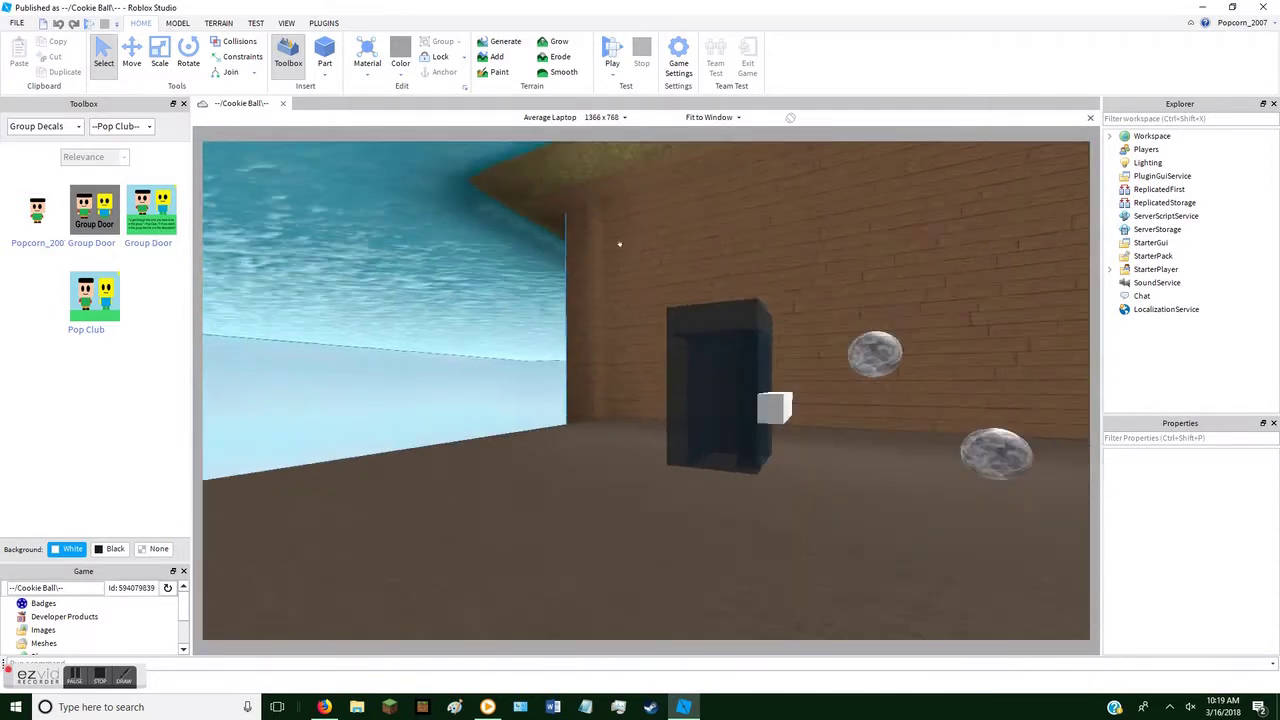
# Inspect the dark transparent box and the stone spheres near it in the wooden room
pyautogui.moveTo(619, 198); pyautogui.dragTo(615, 403, button='right')
pyautogui.click(615, 403)
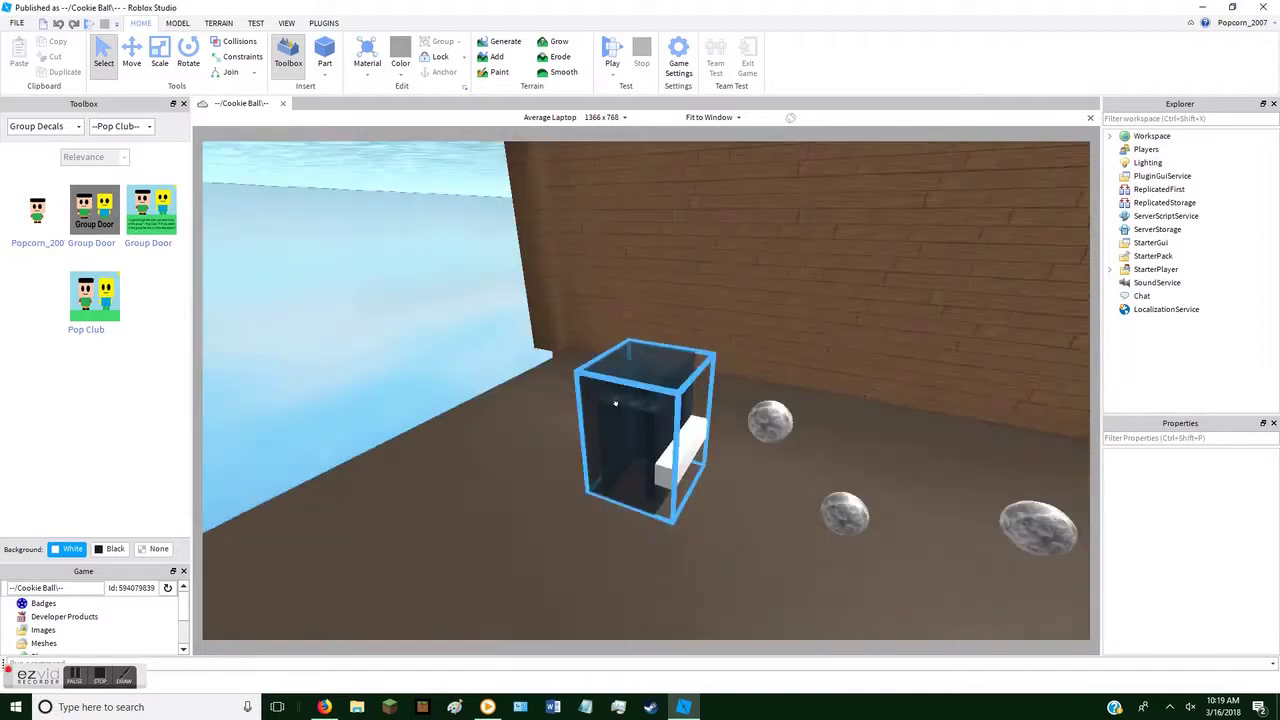
pyautogui.scroll(2, 626, 396)
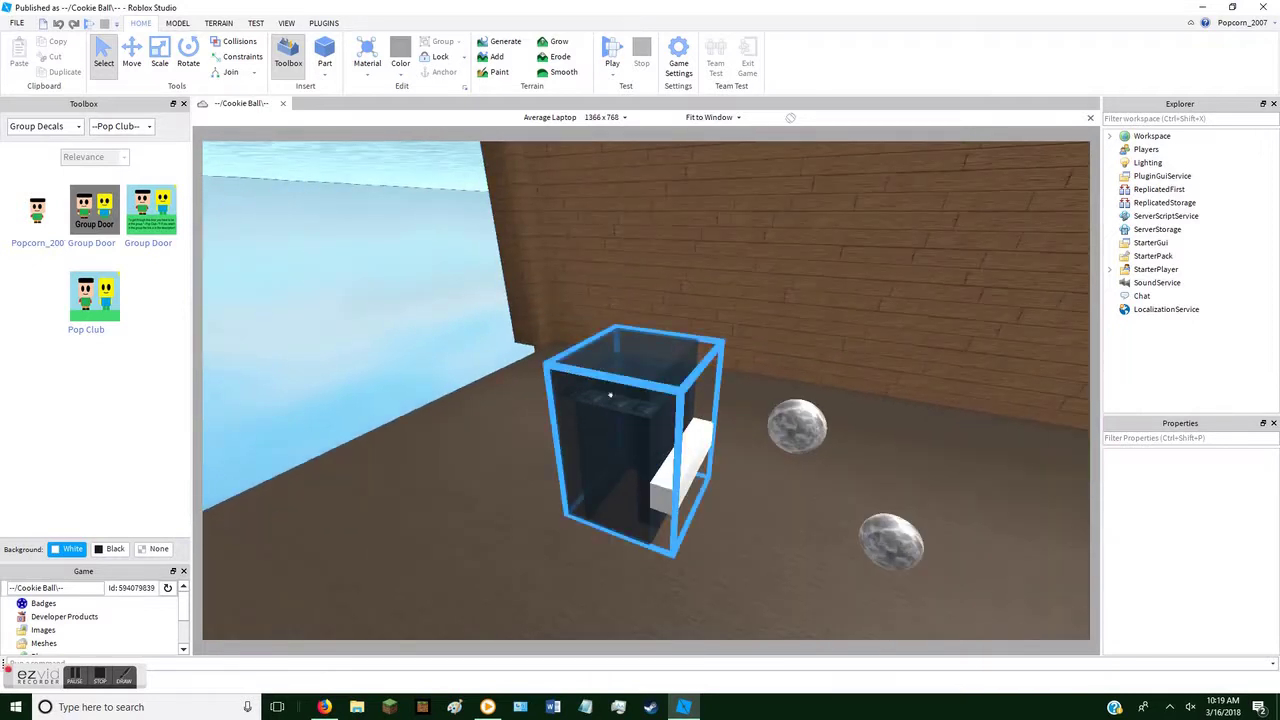
pyautogui.scroll(-3, 640, 378)
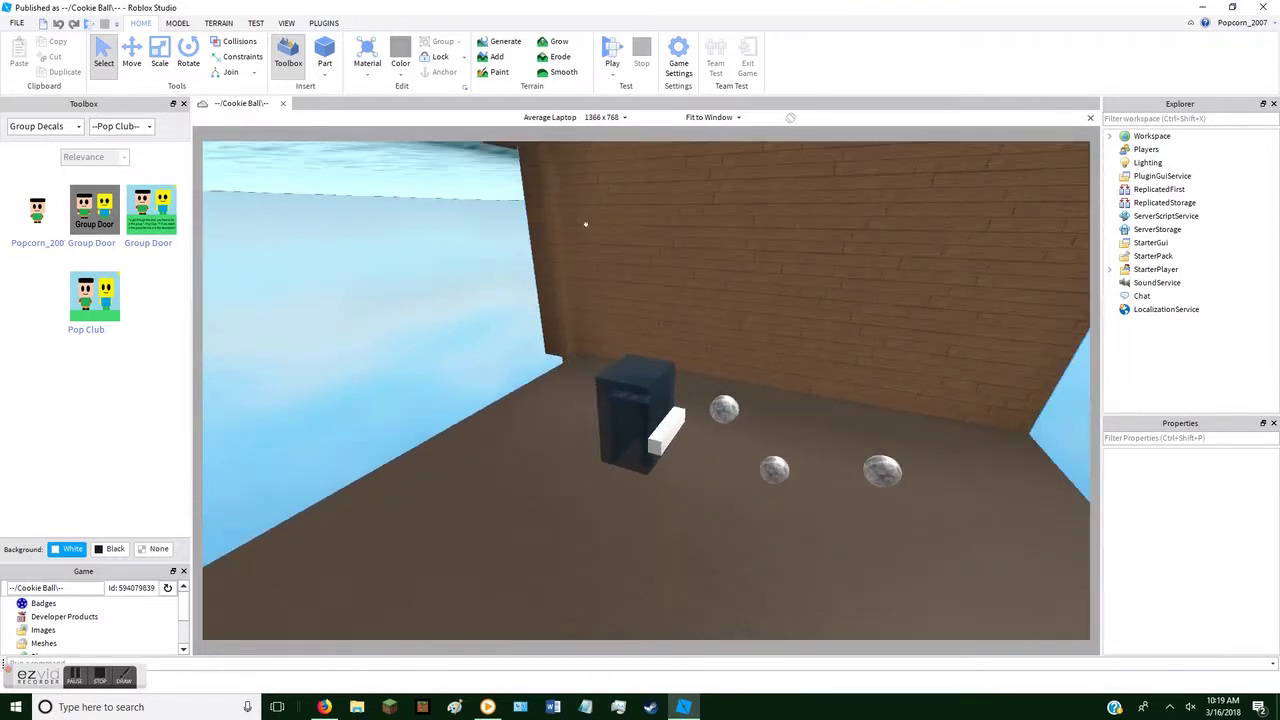
pyautogui.moveTo(603, 415); pyautogui.dragTo(625, 456, button='right')
pyautogui.press('w')
# Fill a rectangular terrain region around the cyan pad on the grass island with water using the Regions tool
pyautogui.click(218, 23)
pyautogui.moveTo(760, 319)
pyautogui.mouseDown(button='right')
pyautogui.moveTo(778, 322)
pyautogui.moveTo(767, 312)
pyautogui.mouseUp(button='right')
pyautogui.press('s')
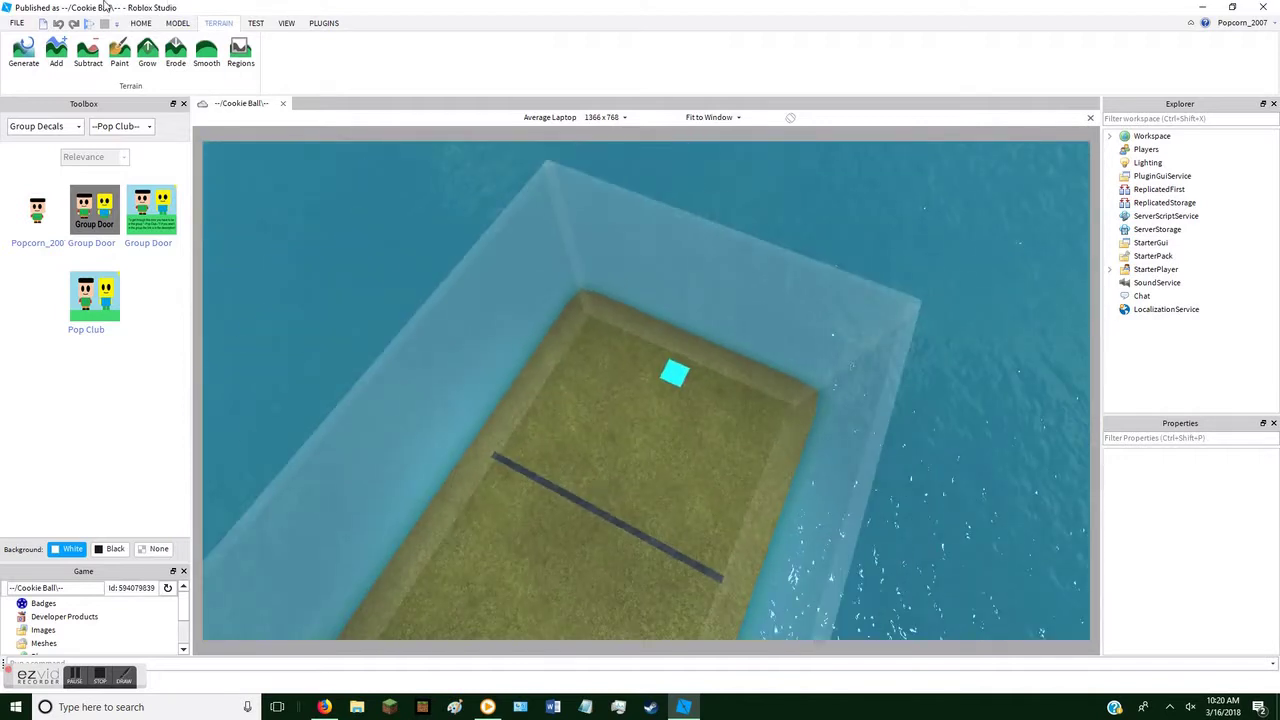
pyautogui.click(240, 55)
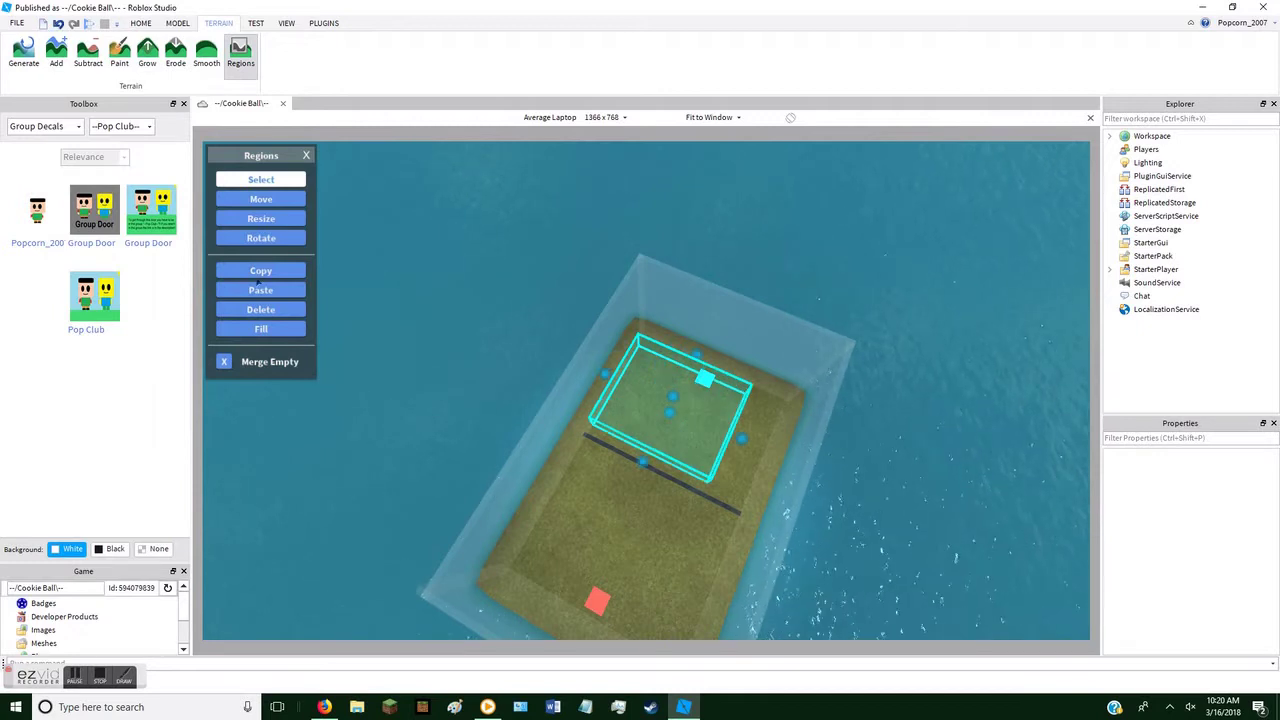
pyautogui.click(274, 324)
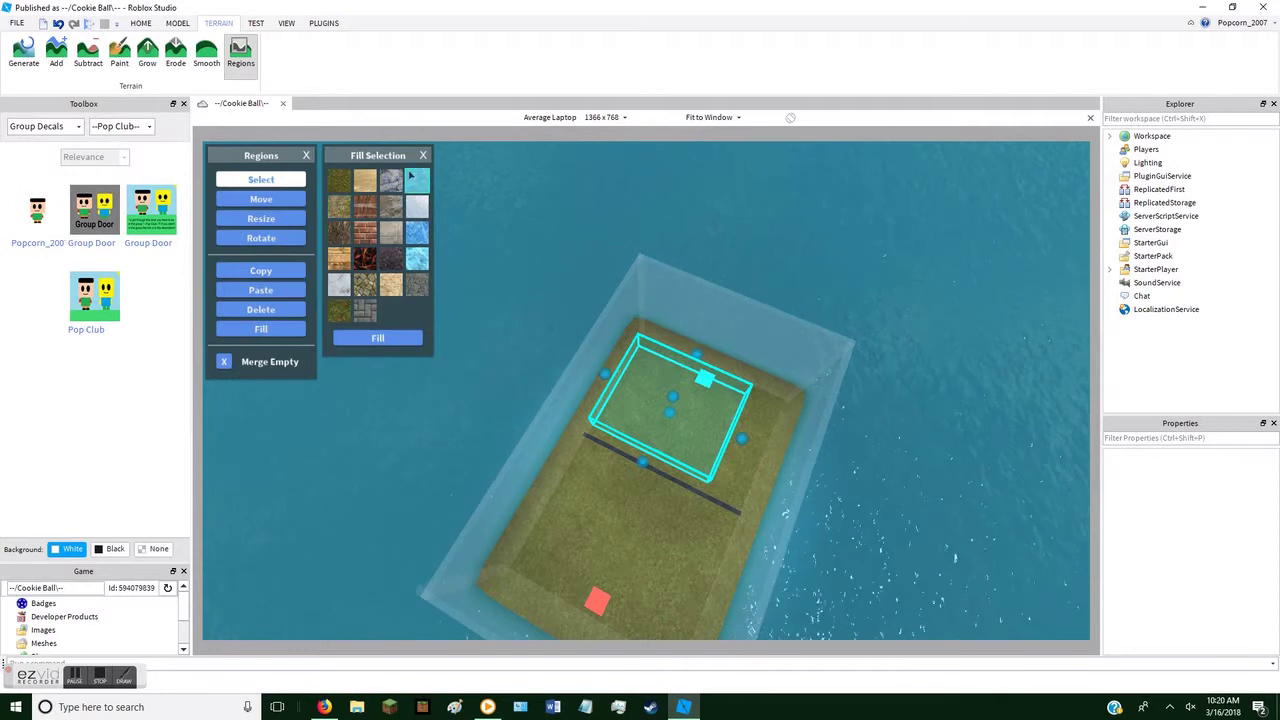
pyautogui.click(384, 336)
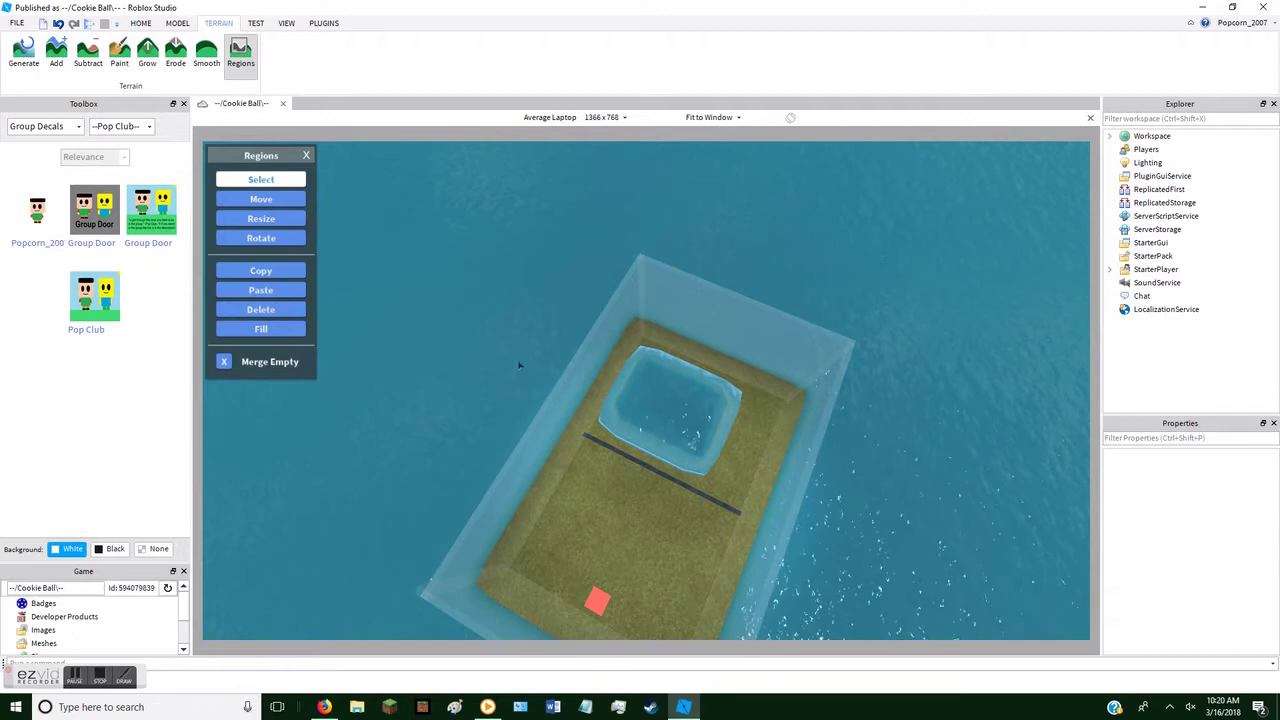
# Select a terrain region over part of the water block and delete the water inside it
pyautogui.moveTo(519, 365); pyautogui.dragTo(678, 363, button='right')
pyautogui.press('w')
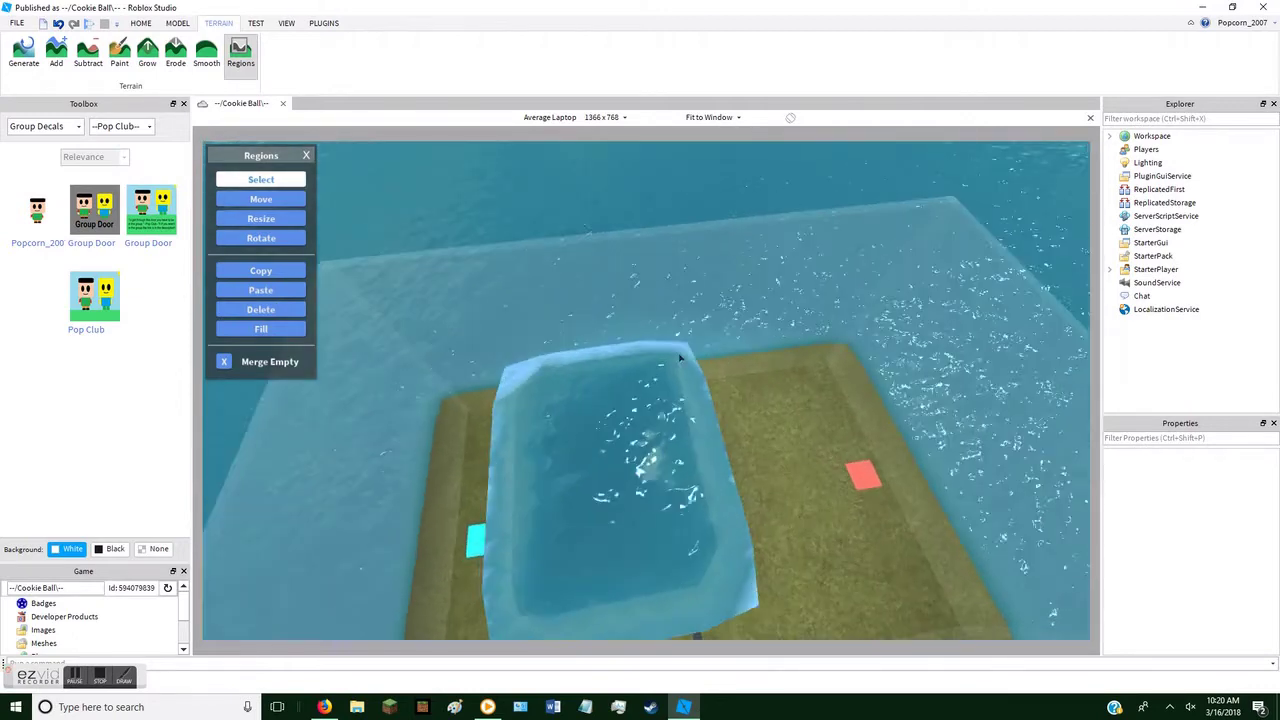
pyautogui.scroll(-5, 680, 357)
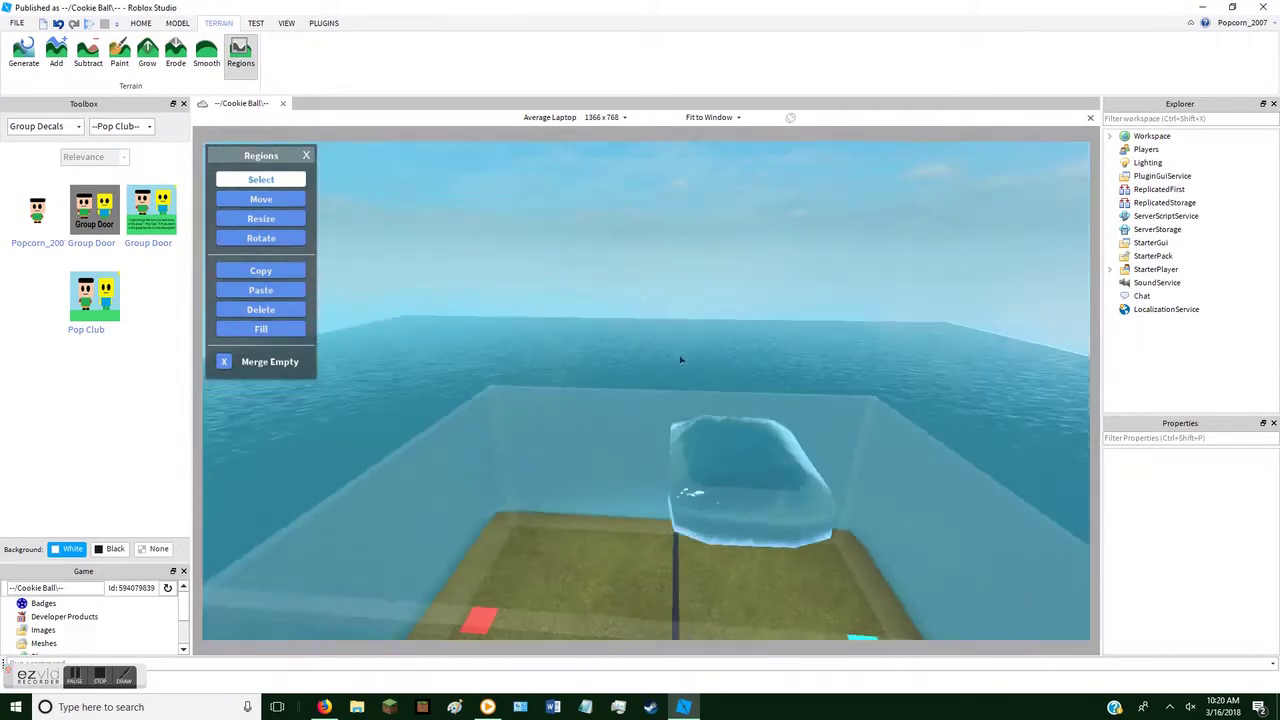
pyautogui.moveTo(681, 359); pyautogui.dragTo(656, 351, button='right')
pyautogui.press('w')
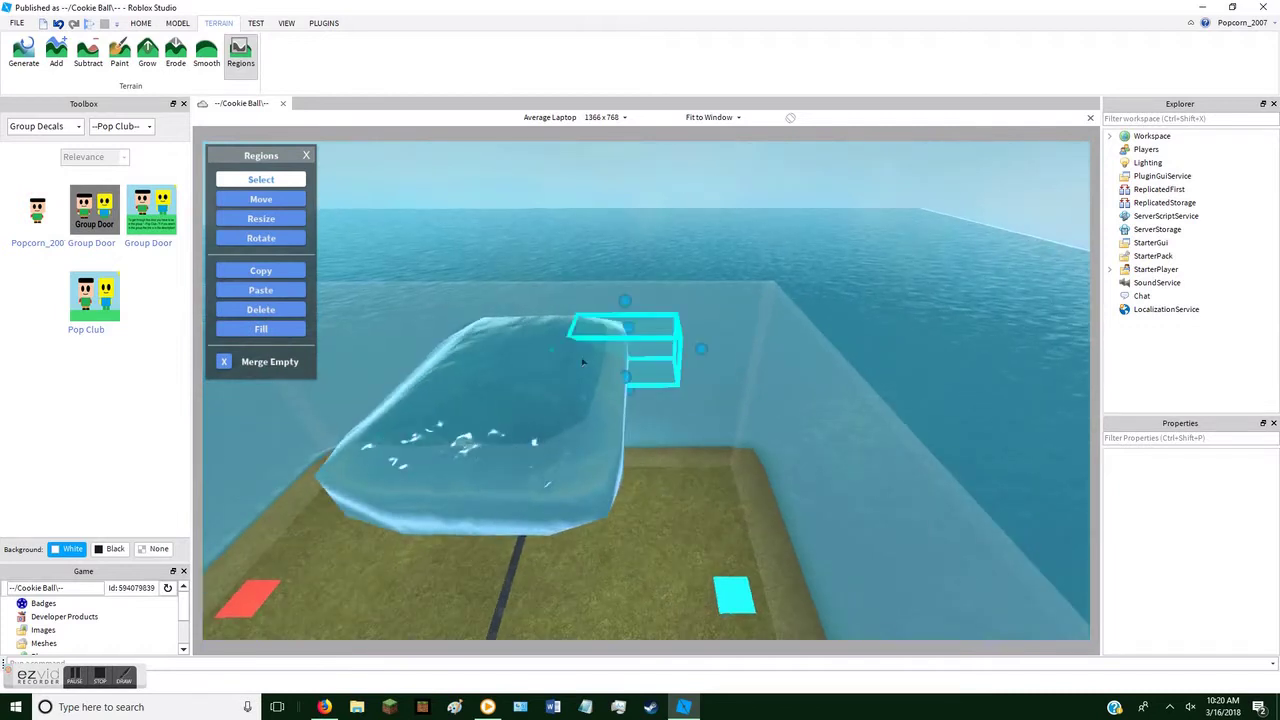
pyautogui.moveTo(583, 362); pyautogui.dragTo(300, 480)
pyautogui.press('a')
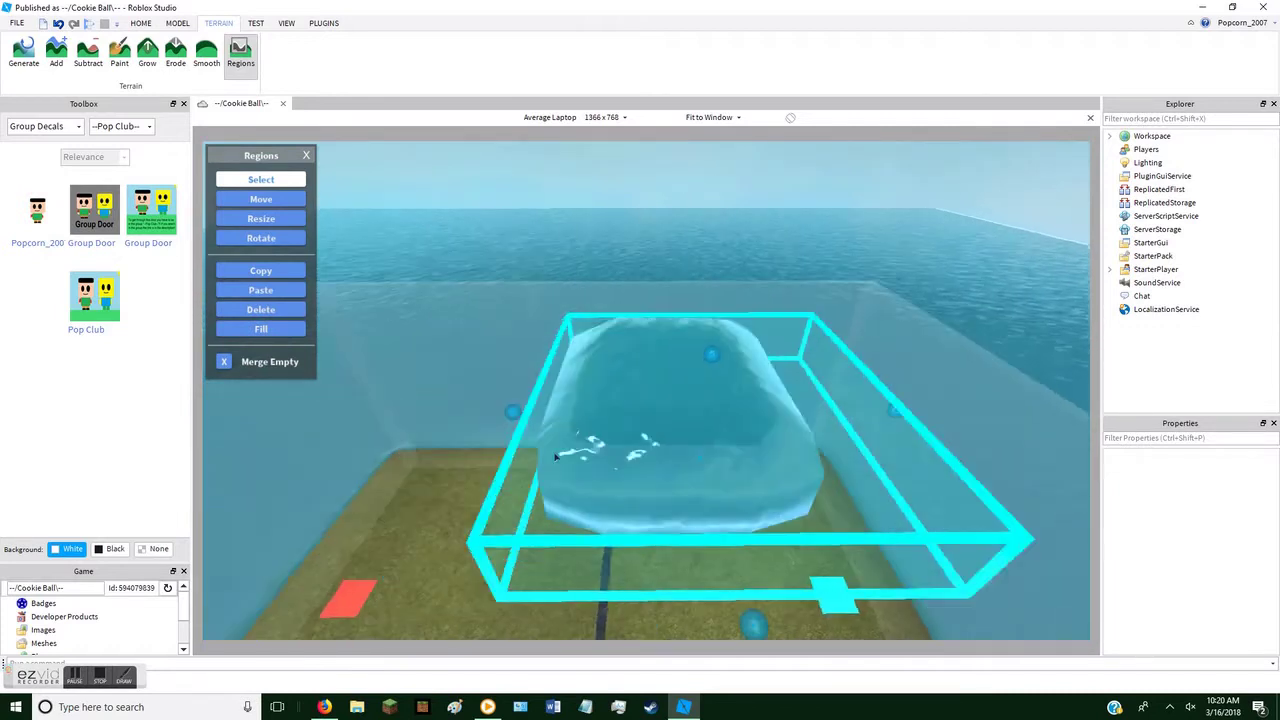
pyautogui.press('a')
pyautogui.moveTo(636, 428); pyautogui.dragTo(546, 349, button='right')
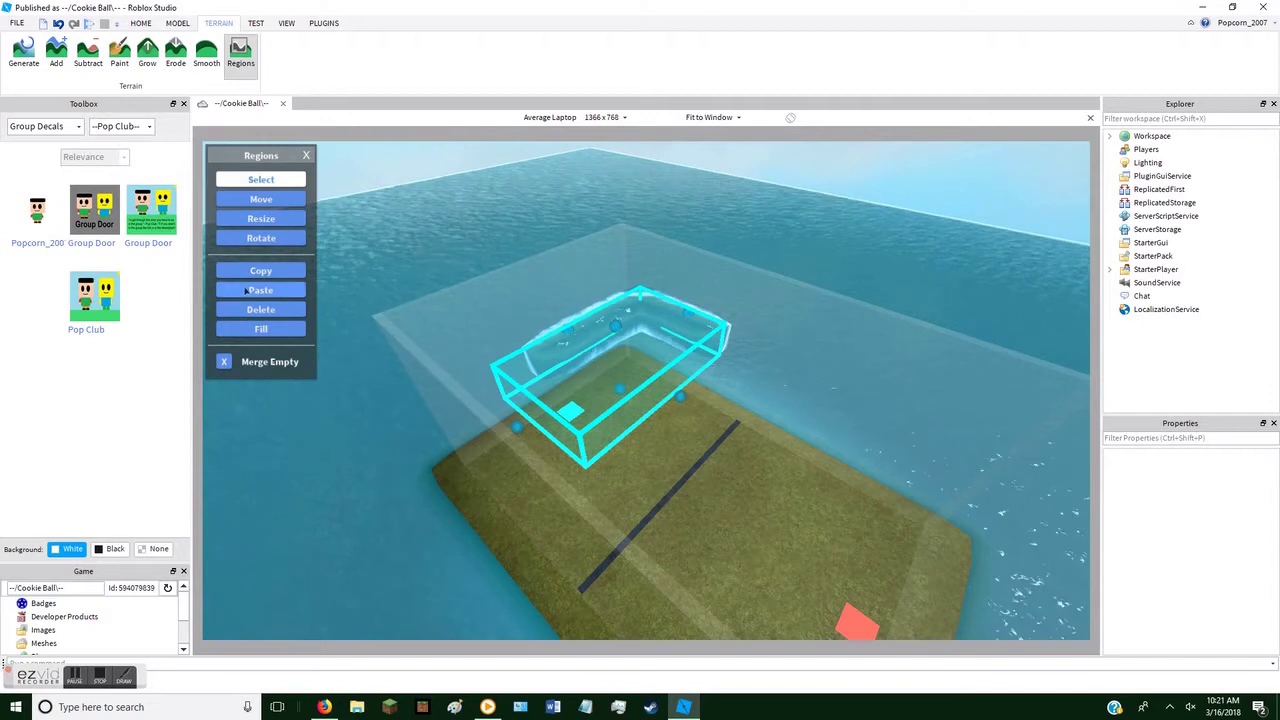
# Select a larger terrain region around the leftover L-shaped water and delete its contents
pyautogui.moveTo(402, 310); pyautogui.dragTo(506, 265, button='right')
pyautogui.scroll(-1, 506, 265)
pyautogui.moveTo(506, 265); pyautogui.dragTo(627, 277)
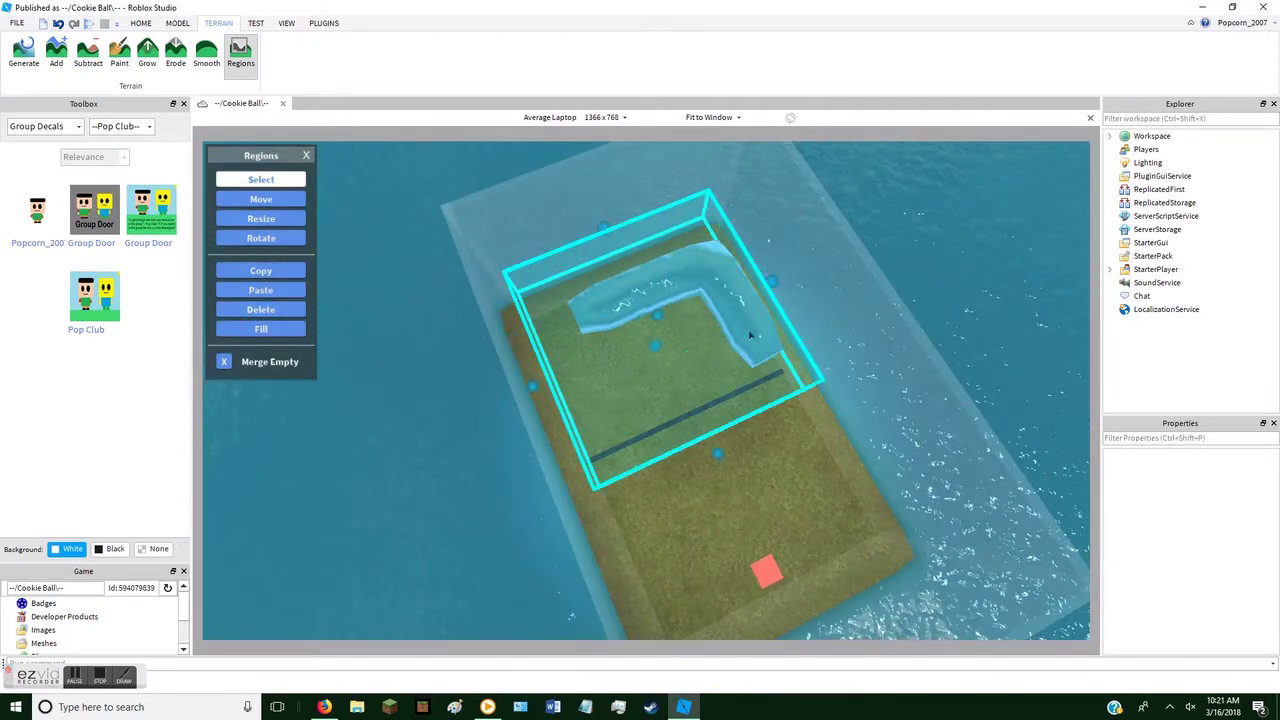
pyautogui.moveTo(323, 314); pyautogui.dragTo(327, 314, button='right')
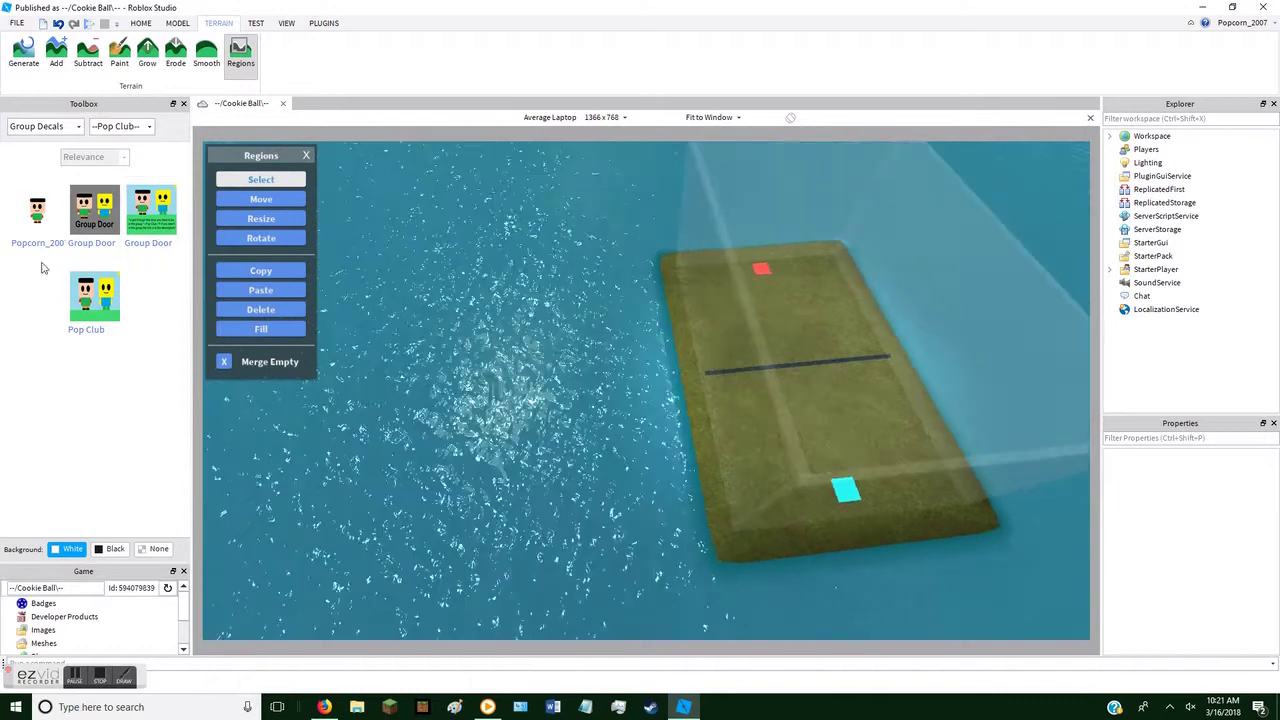
# Examine the island and the extent of the surrounding water, then the spawn pad in the lobby room
pyautogui.press('w')
pyautogui.press('a')
pyautogui.scroll(-5, 508, 271)
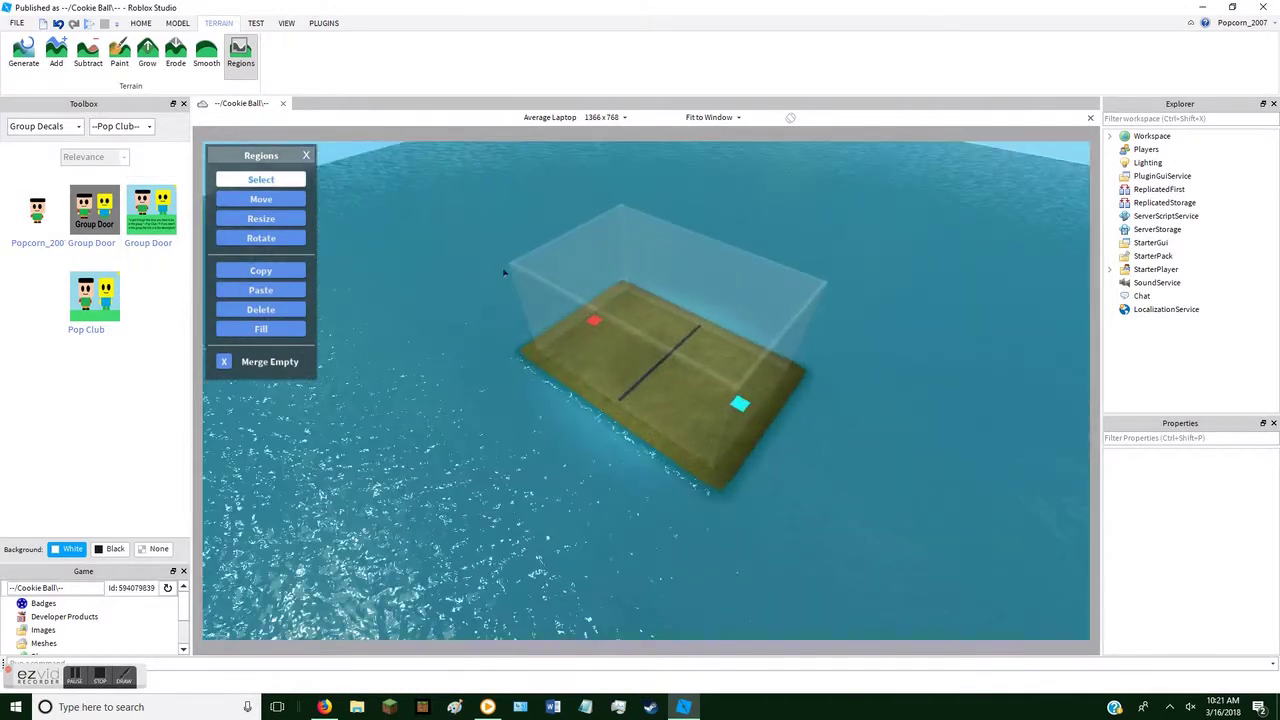
pyautogui.press('a')
pyautogui.moveTo(504, 272); pyautogui.dragTo(504, 272, button='right')
pyautogui.press('w')
pyautogui.press('s')
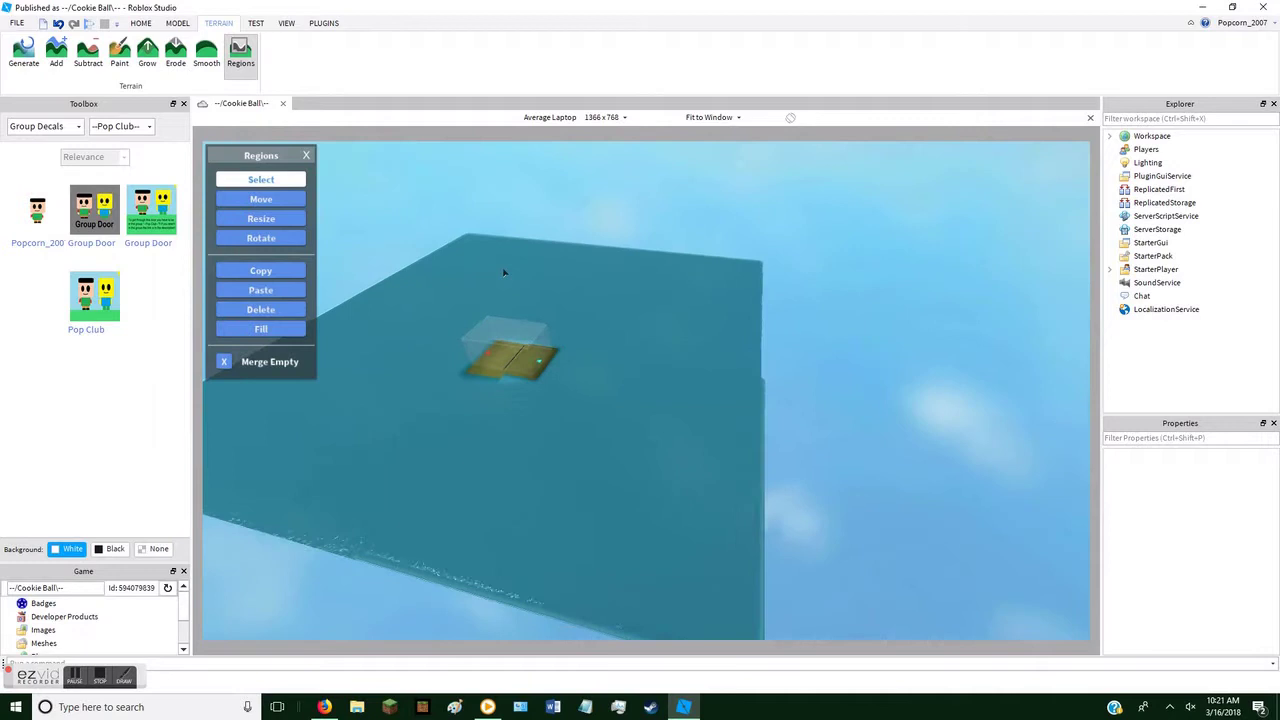
pyautogui.press('w')
pyautogui.moveTo(504, 272); pyautogui.dragTo(776, 456, button='right')
pyautogui.press('s')
pyautogui.press('w')
pyautogui.press('w')
pyautogui.press('s')
pyautogui.press('w')
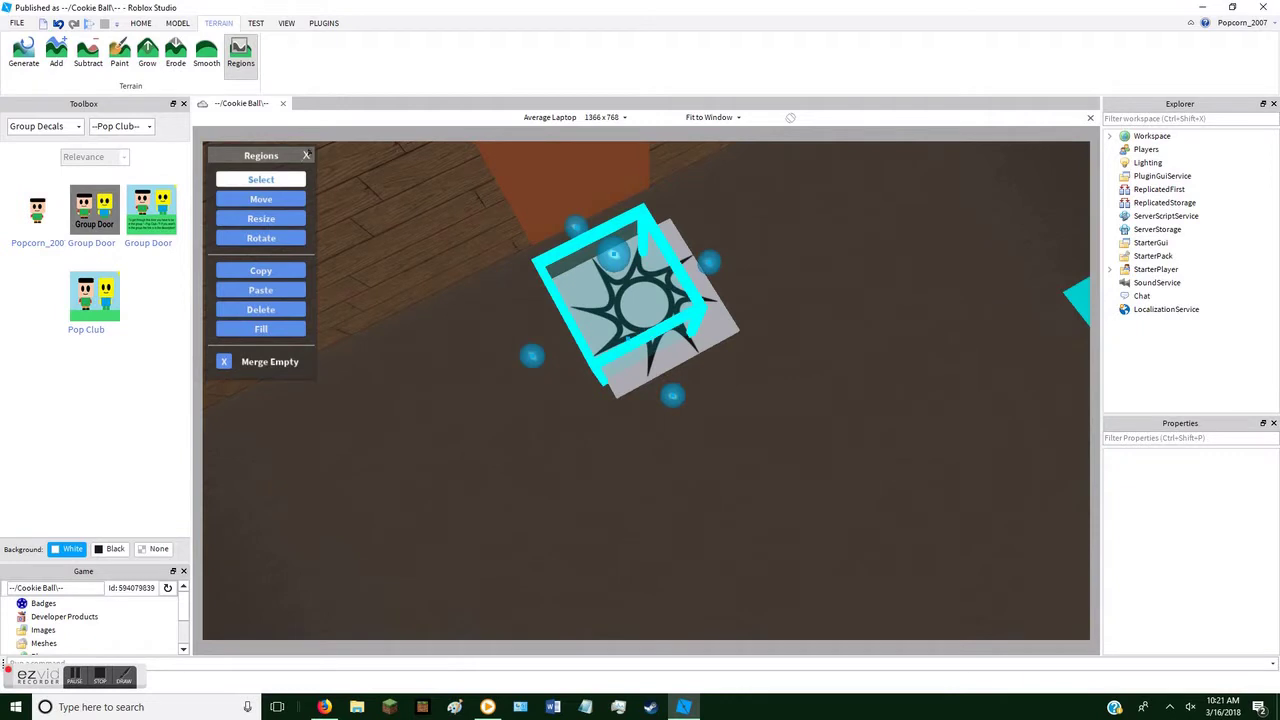
# Close the Regions tool and select the Teleporters model that includes the cyan pad in the lobby
pyautogui.click(305, 155)
pyautogui.scroll(3, 851, 468)
pyautogui.scroll(-6, 857, 466)
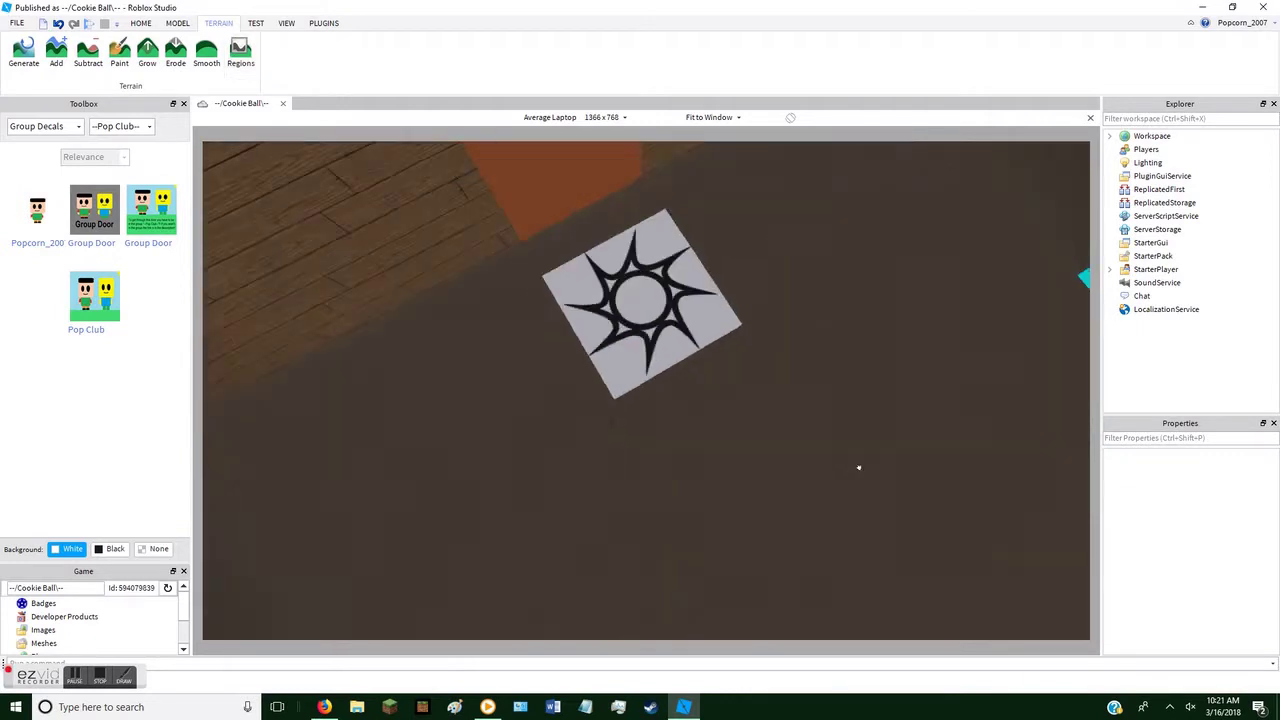
pyautogui.scroll(-10, 869, 485)
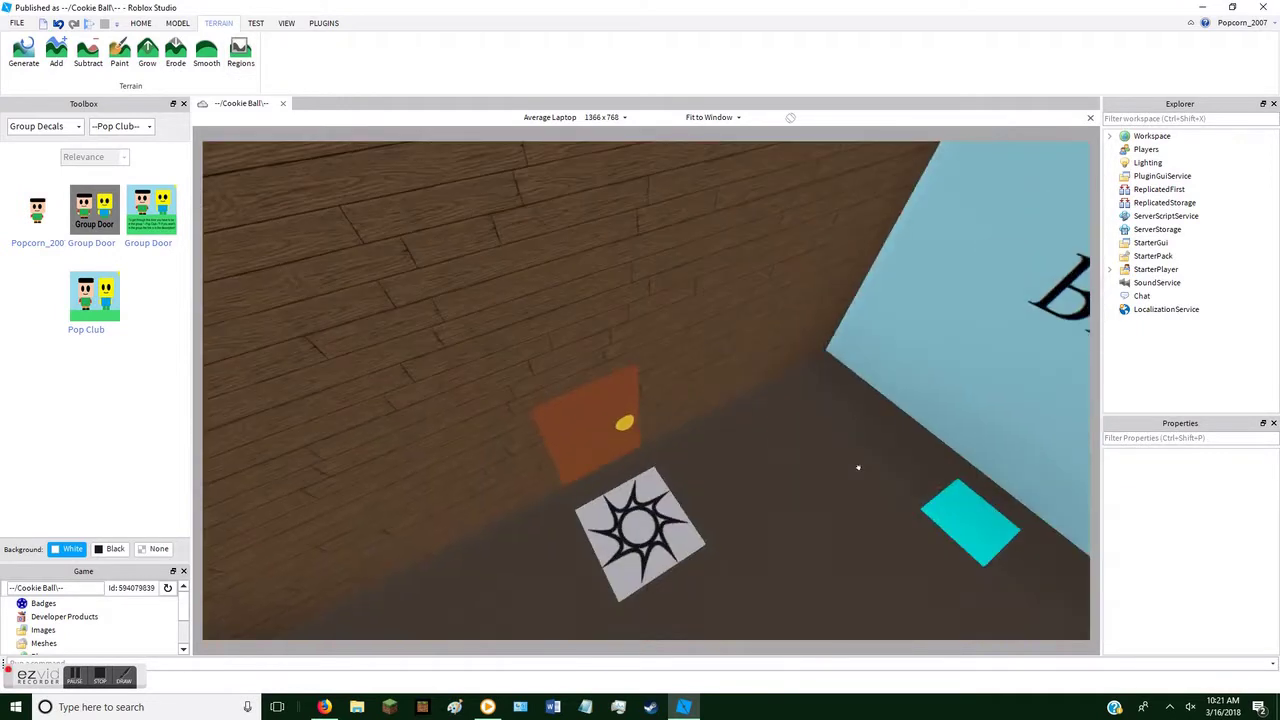
pyautogui.moveTo(858, 467); pyautogui.dragTo(857, 466, button='right')
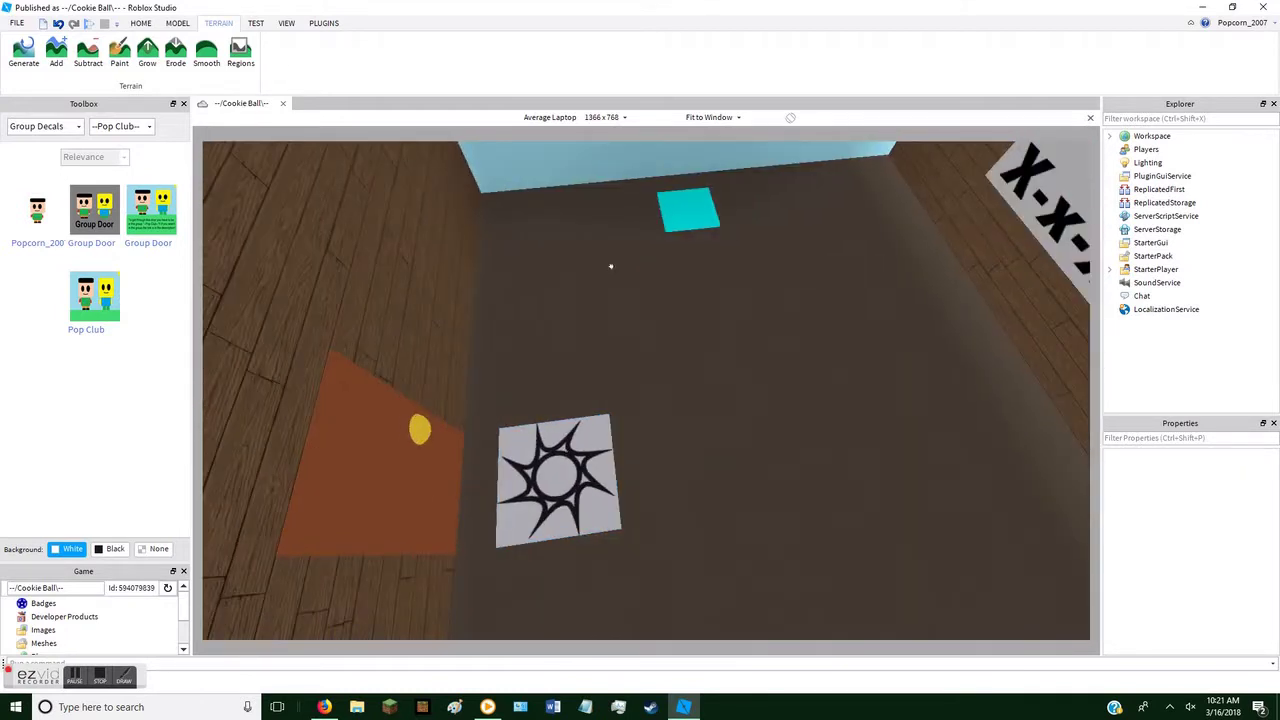
pyautogui.moveTo(603, 360); pyautogui.dragTo(589, 373, button='right')
pyautogui.click(589, 373)
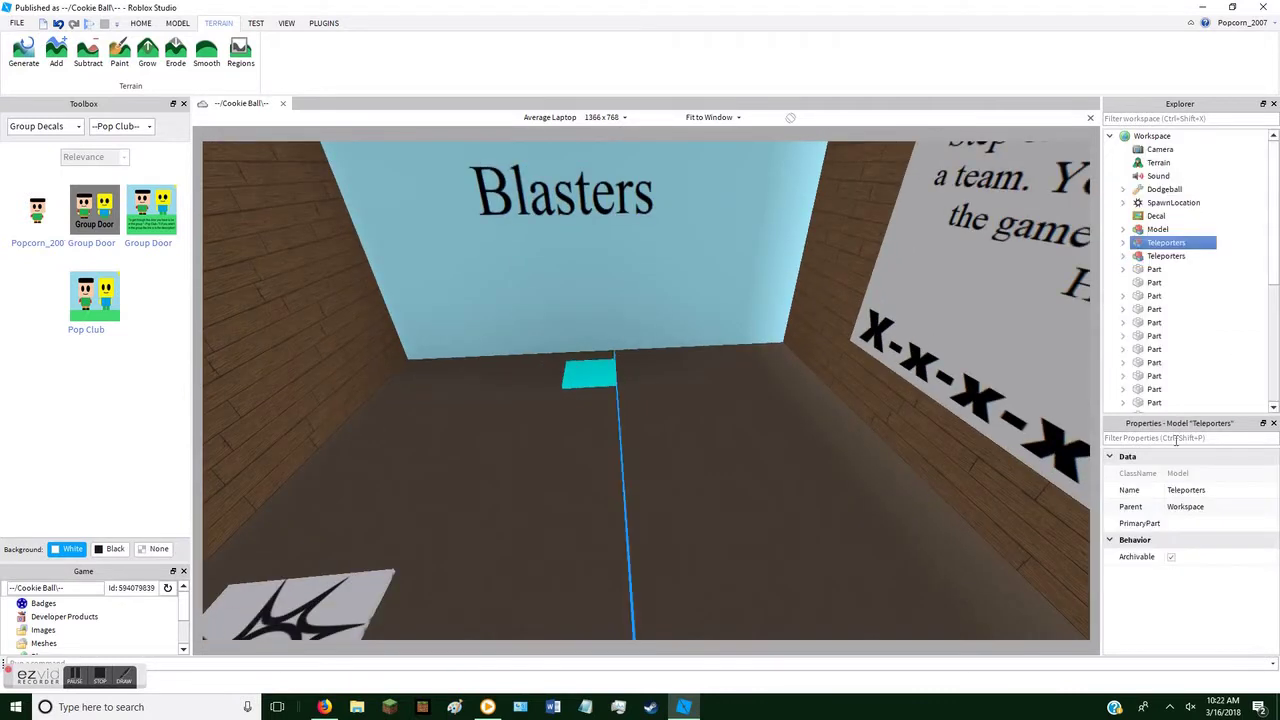
# Examine the stone spheres, the dark box and the Cookie Ball instruction sign around the selected Teleporters model
pyautogui.scroll(-5, 723, 520)
pyautogui.moveTo(723, 520); pyautogui.dragTo(724, 521, button='right')
pyautogui.scroll(5, 724, 521)
pyautogui.moveTo(702, 258)
pyautogui.mouseDown(button='right')
pyautogui.moveTo(718, 269)
pyautogui.moveTo(706, 260)
pyautogui.mouseUp(button='right')
pyautogui.scroll(5, 718, 269)
pyautogui.scroll(3, 718, 269)
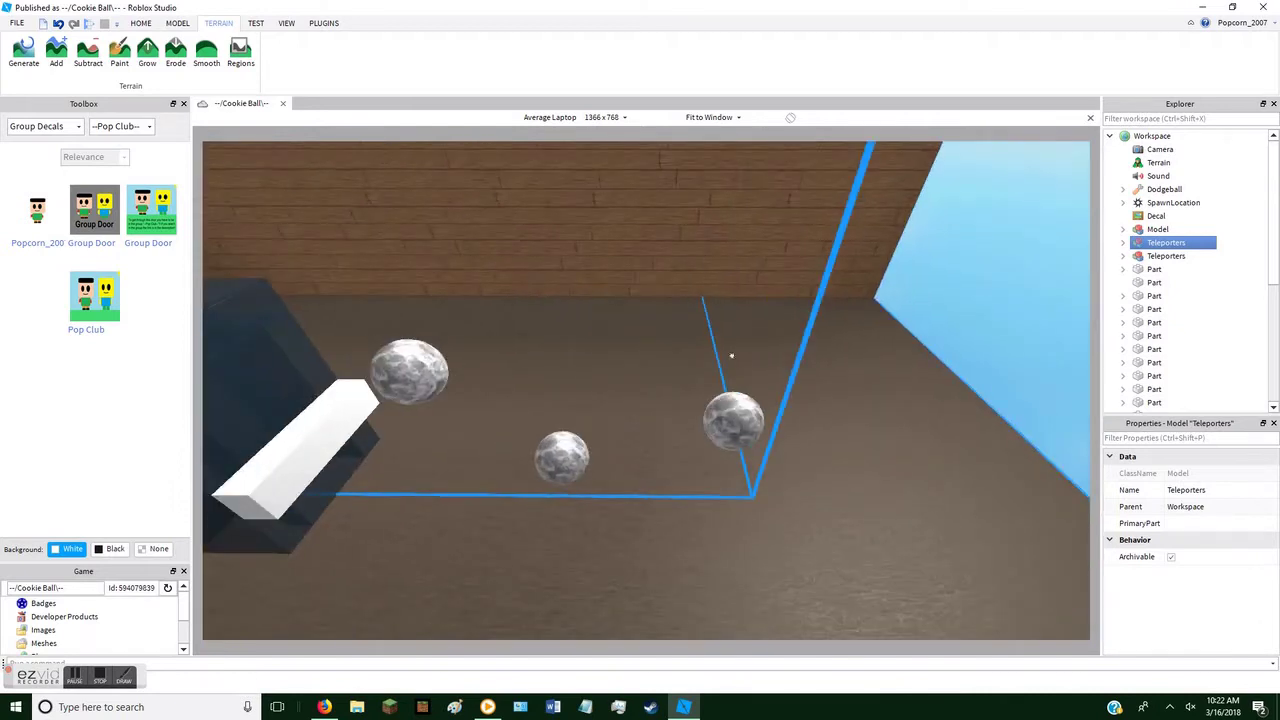
pyautogui.scroll(-4, 749, 452)
pyautogui.scroll(2, 750, 452)
pyautogui.moveTo(750, 452); pyautogui.dragTo(750, 452, button='right')
pyautogui.scroll(5, 750, 452)
# Start a play test and walk the character around the lobby near the spawn pad and door
pyautogui.click(147, 26)
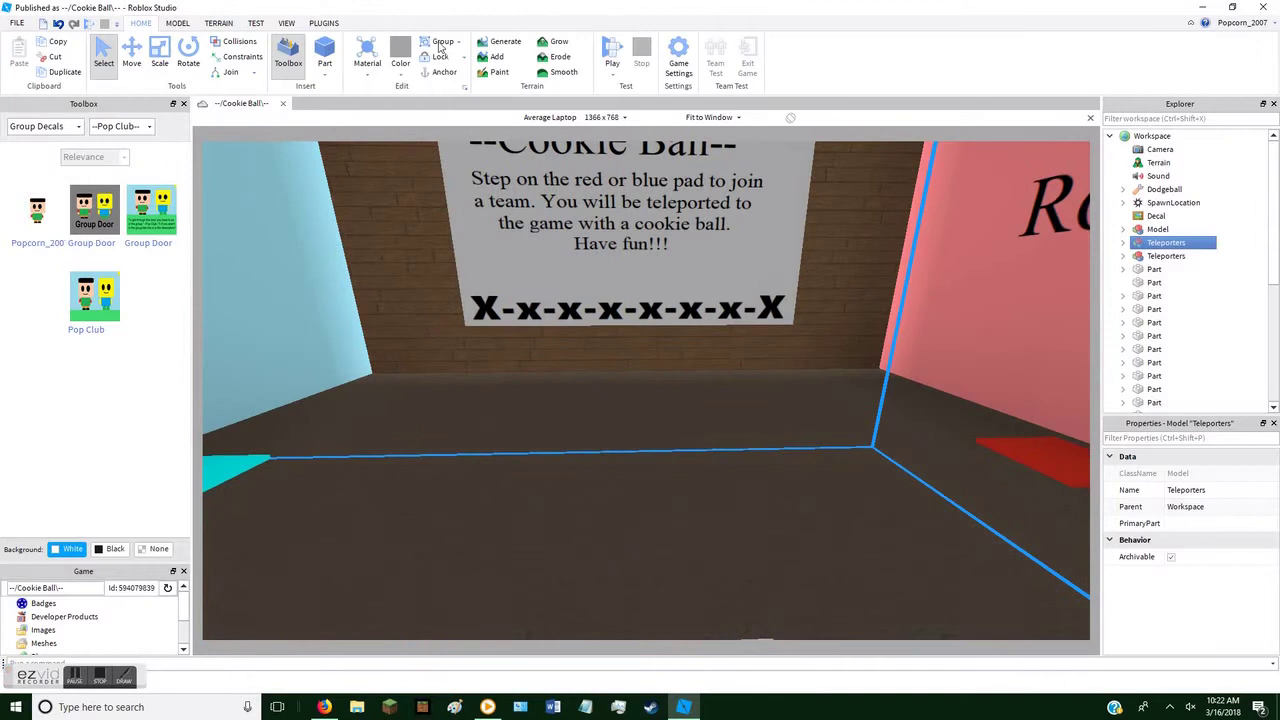
pyautogui.click(612, 50)
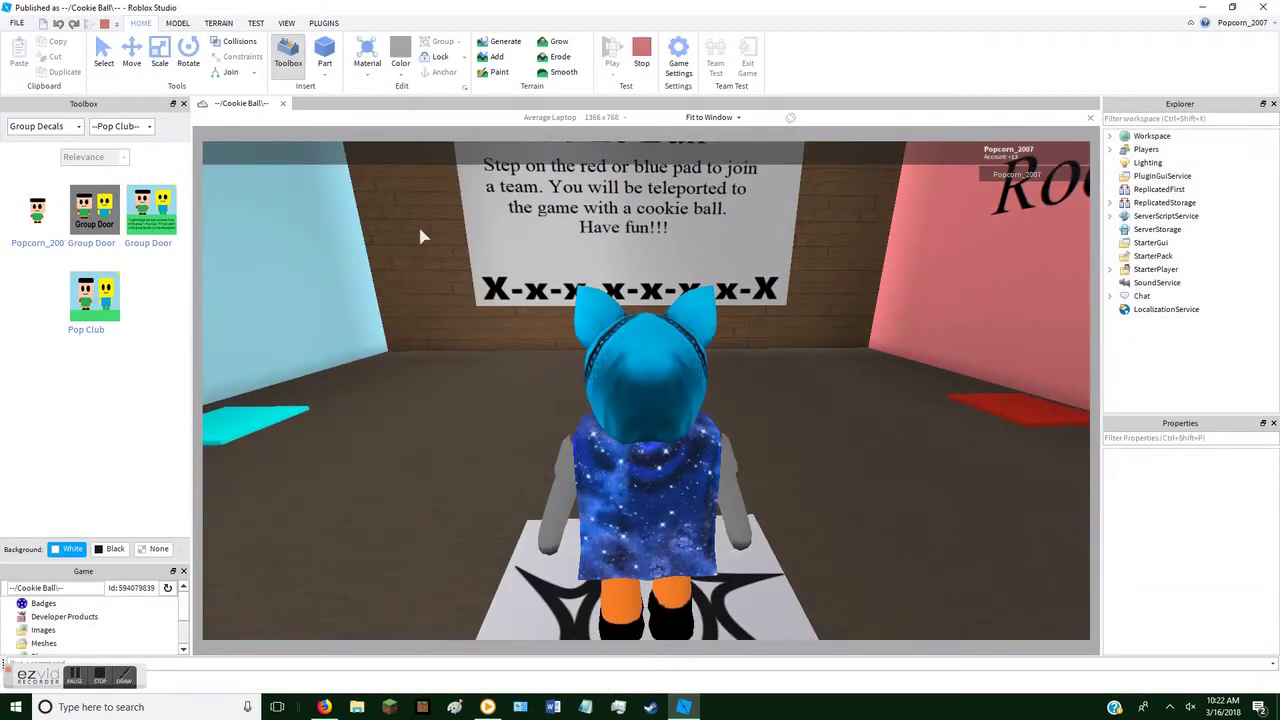
pyautogui.scroll(-4, 709, 497)
pyautogui.moveTo(709, 497); pyautogui.dragTo(709, 497, button='right')
pyautogui.press('d')
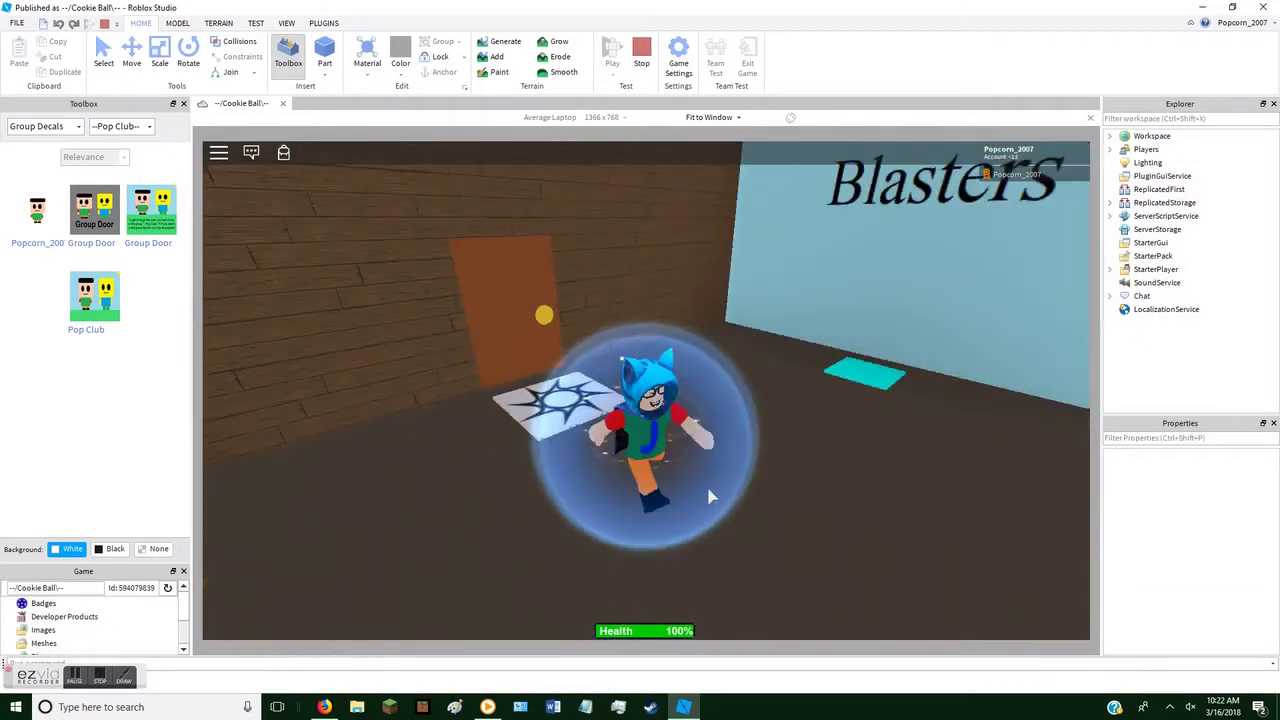
pyautogui.press('w')
pyautogui.press('w')
pyautogui.press('a')
pyautogui.press('s')
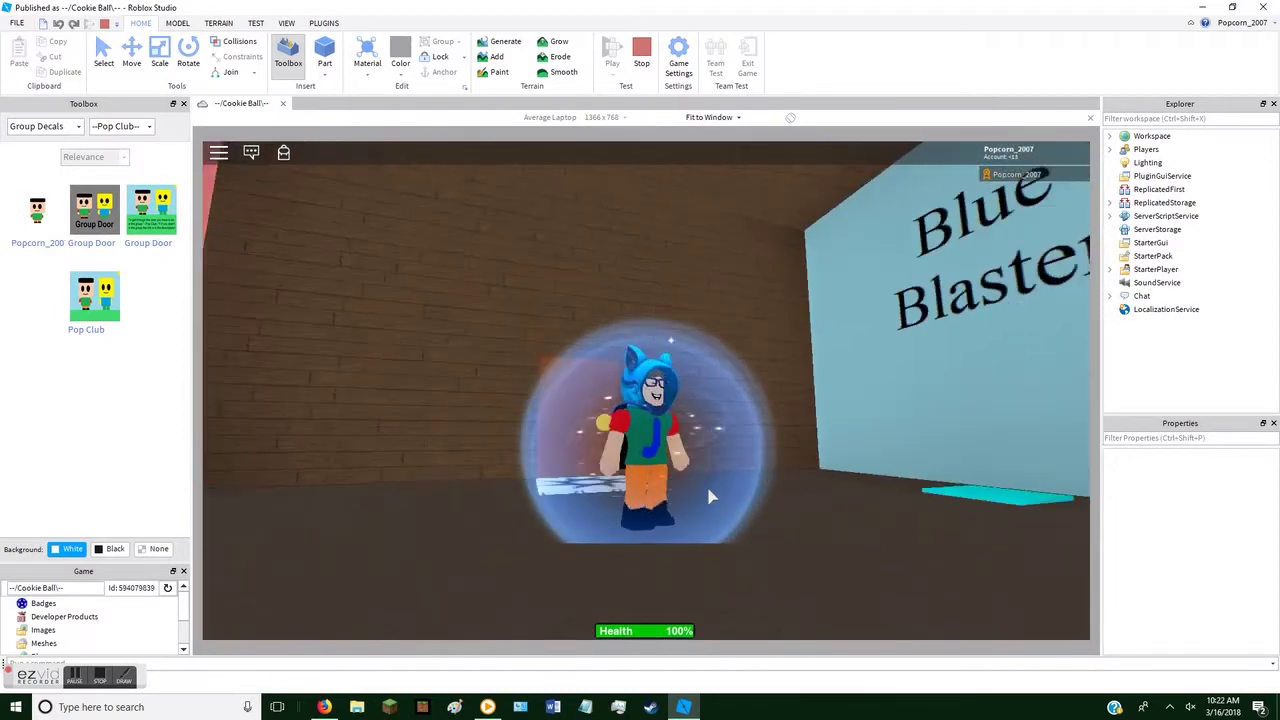
pyautogui.press('w')
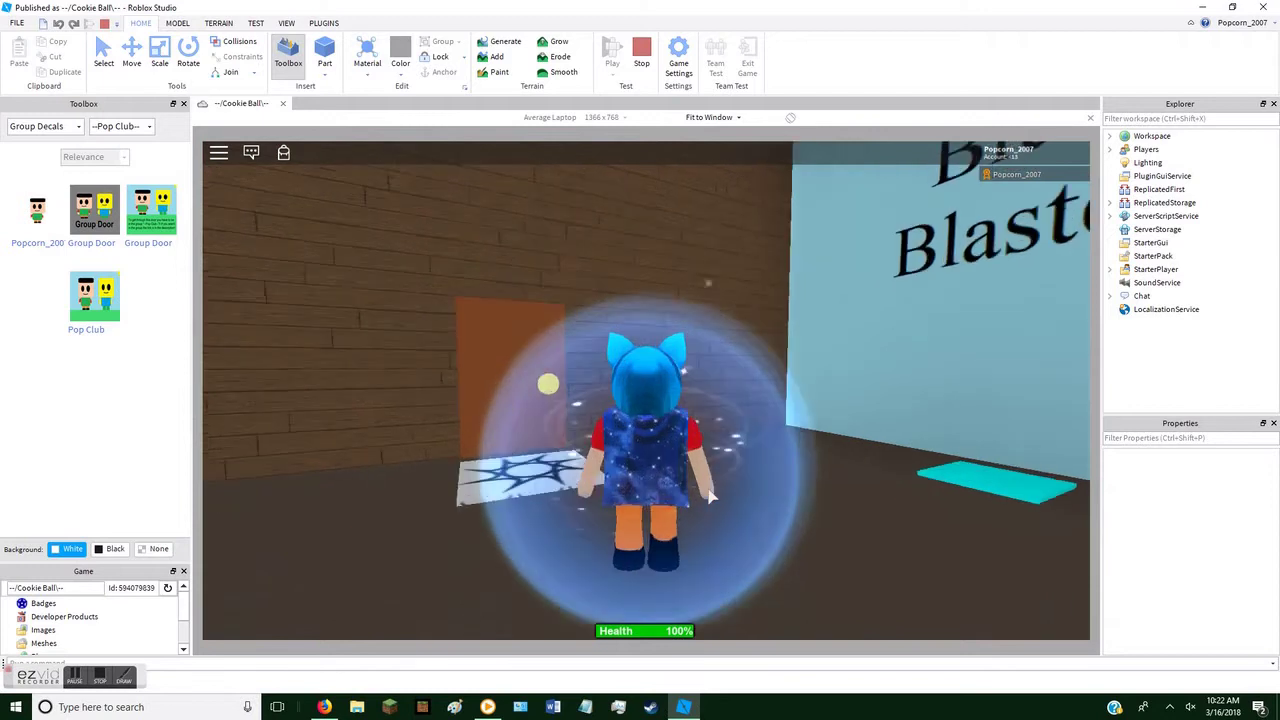
# Walk the character onto the cyan team pad to teleport to the arena and equip the cookie ball
pyautogui.moveTo(709, 497); pyautogui.dragTo(708, 490, button='right')
pyautogui.press('w')
pyautogui.press('w')
pyautogui.press('1')
pyautogui.press('w')
pyautogui.press('s')
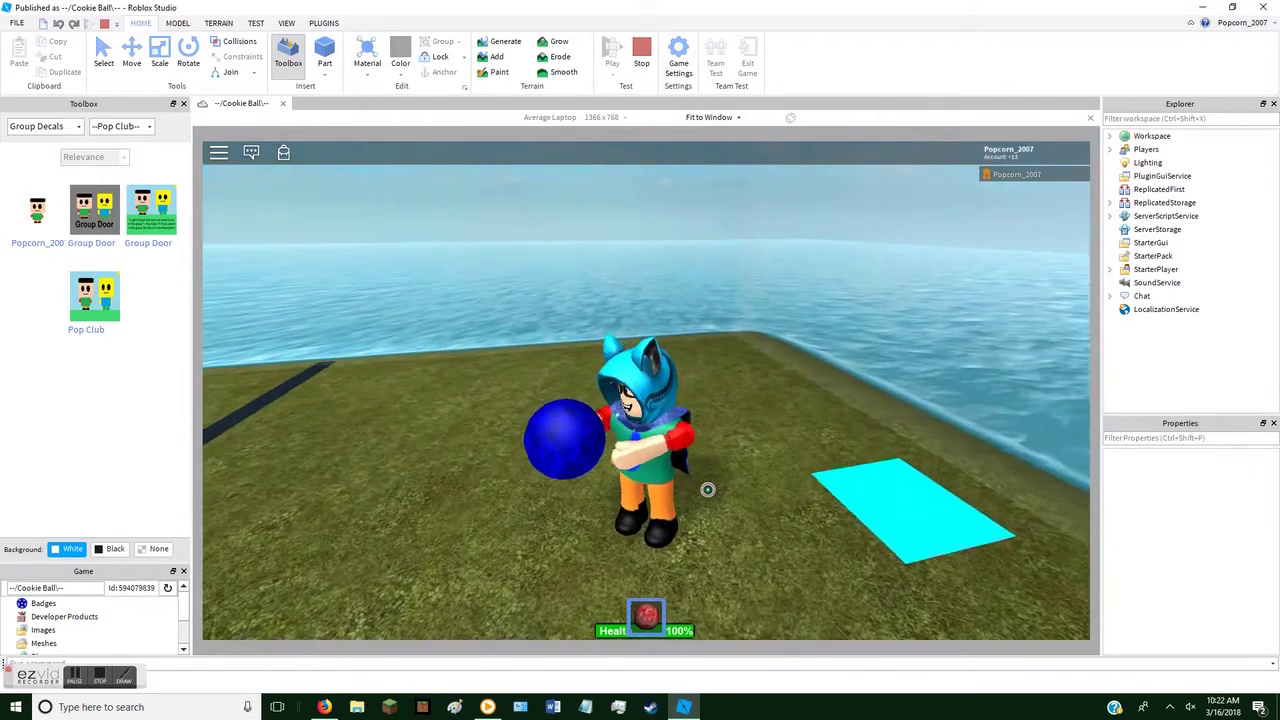
# Walk the character around the grass arena holding the ball, then stop the play test
pyautogui.moveTo(708, 490); pyautogui.dragTo(708, 490, button='right')
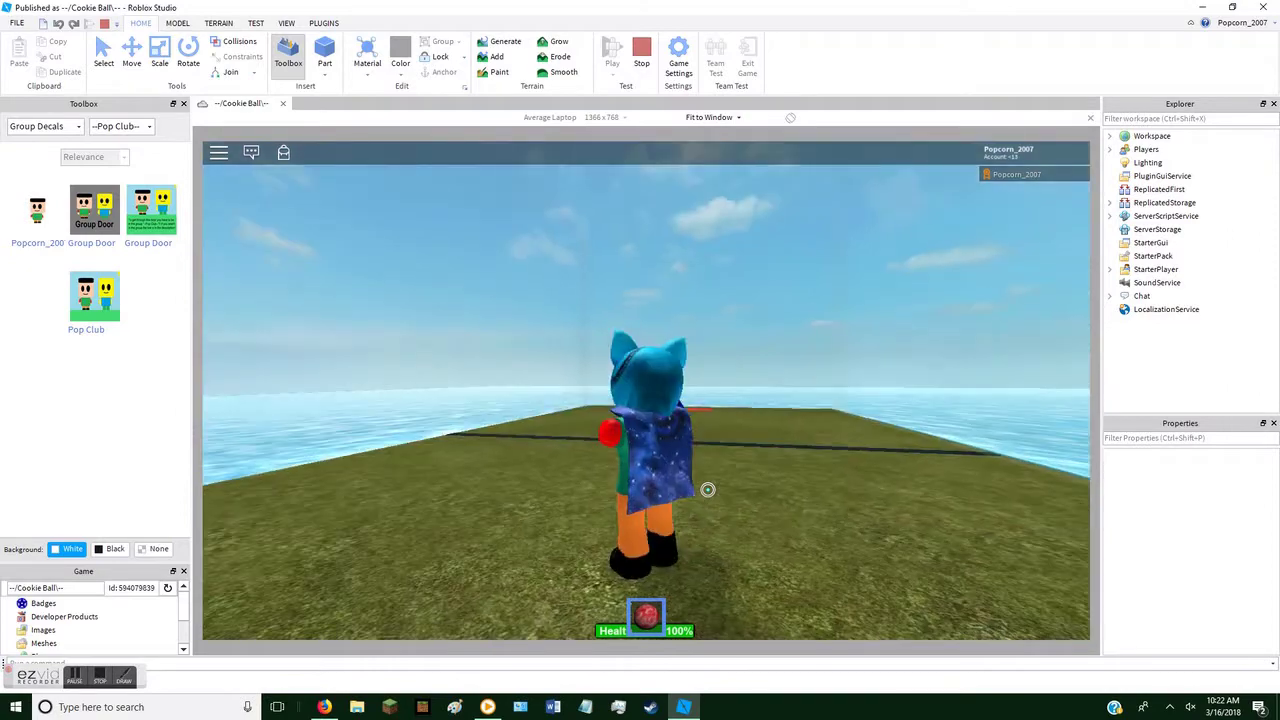
pyautogui.press('d')
pyautogui.press('s')
pyautogui.moveTo(749, 416); pyautogui.dragTo(749, 416, button='right')
pyautogui.press('w')
pyautogui.press('s')
pyautogui.press('s')
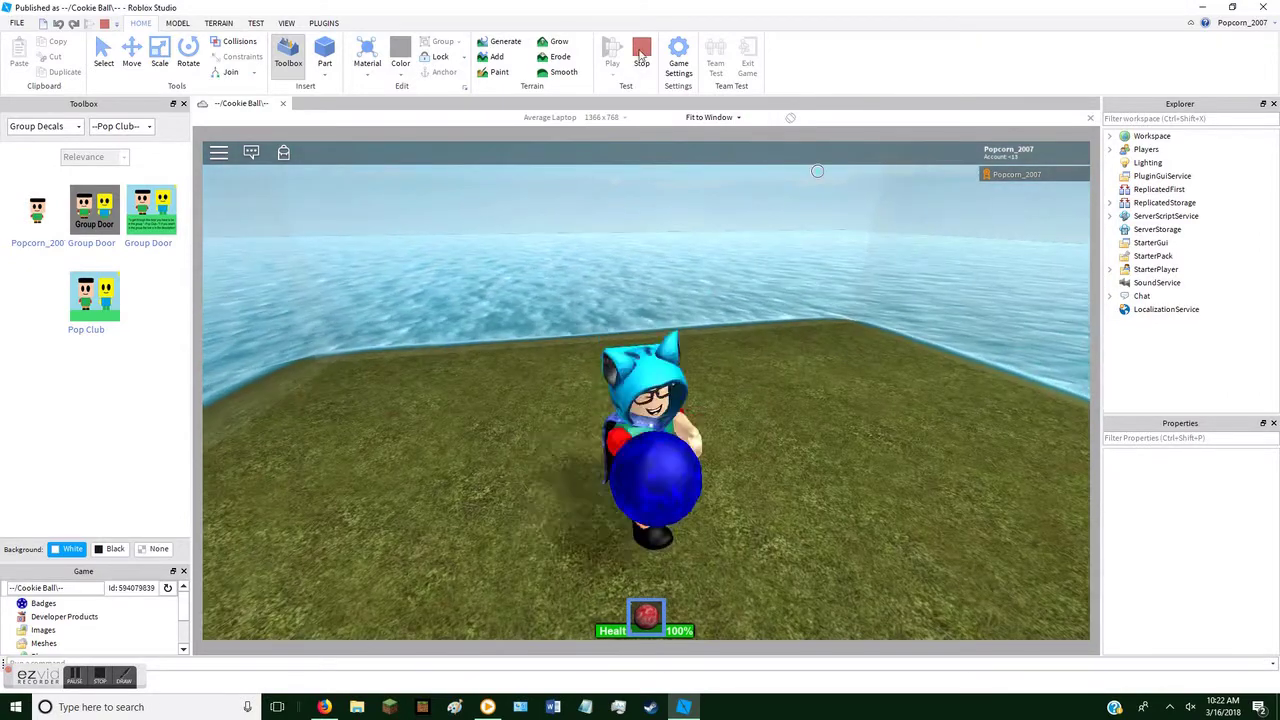
pyautogui.moveTo(817, 171); pyautogui.dragTo(817, 171, button='right')
pyautogui.press('w')
pyautogui.click(641, 57)
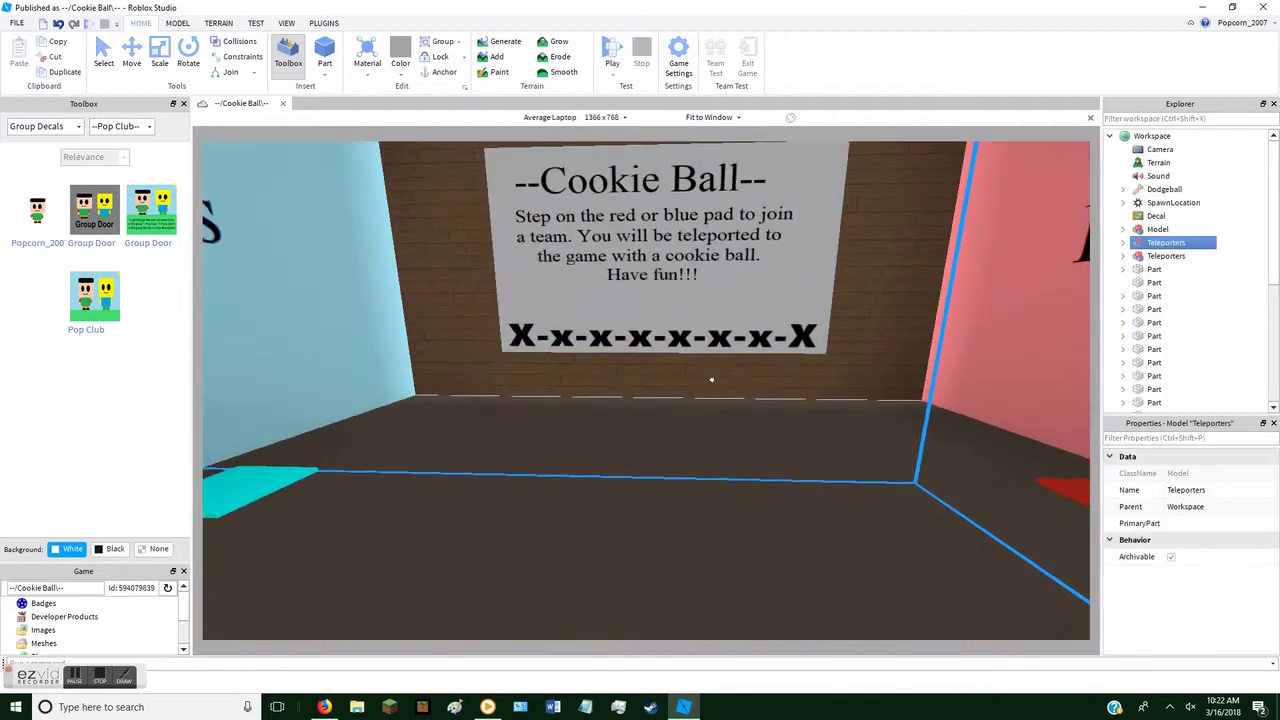
# Expand the selected Teleporters model in the object hierarchy to show its TeleporterA and TeleporterB parts
pyautogui.press('w')
pyautogui.moveTo(718, 378)
pyautogui.mouseDown(button='right')
pyautogui.moveTo(731, 395)
pyautogui.moveTo(717, 377)
pyautogui.mouseUp(button='right')
pyautogui.press('s')
pyautogui.press('w')
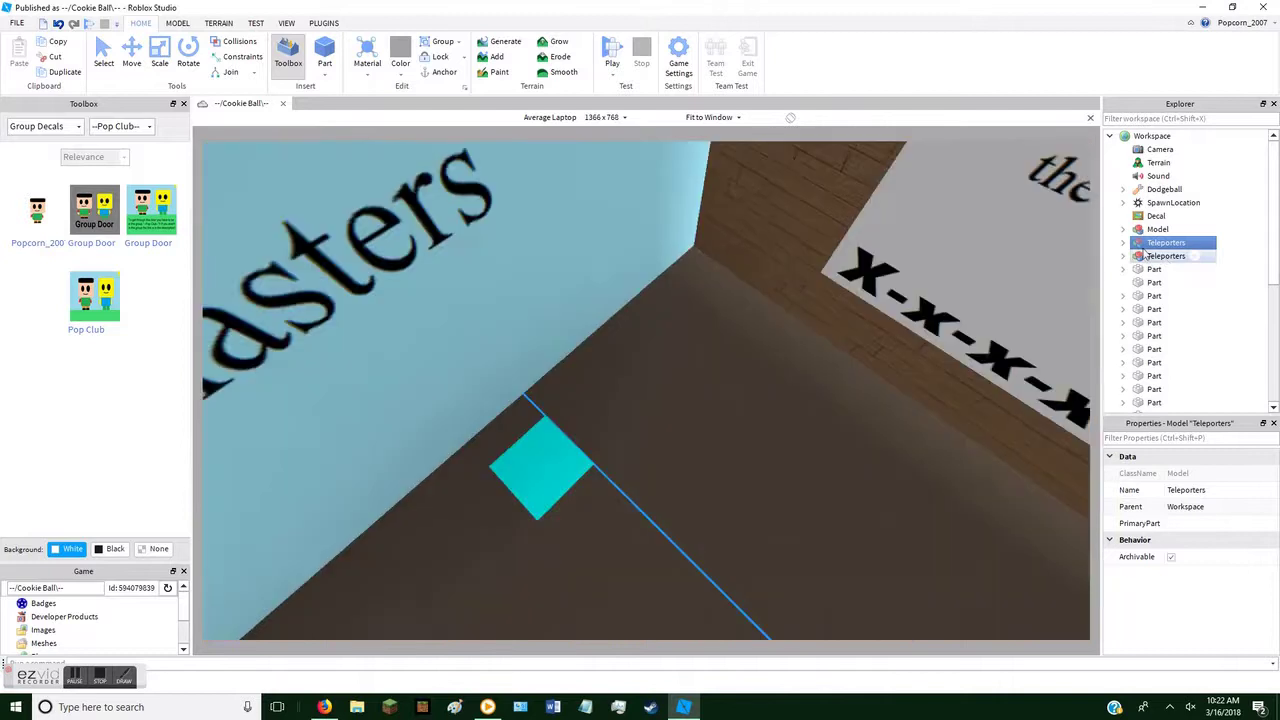
pyautogui.press('a')
pyautogui.click(1122, 243)
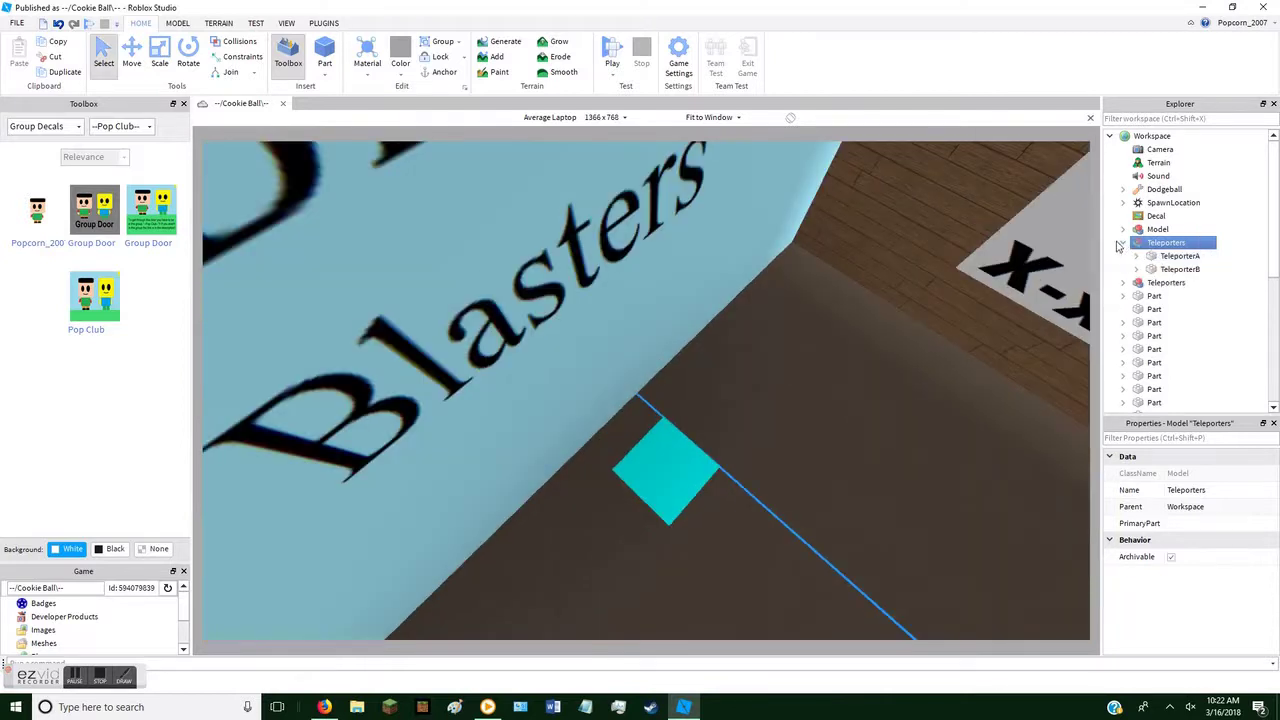
# Expand TeleporterB, open its second script to review the team colour code, and close the script
pyautogui.click(1153, 270)
pyautogui.click(1137, 269)
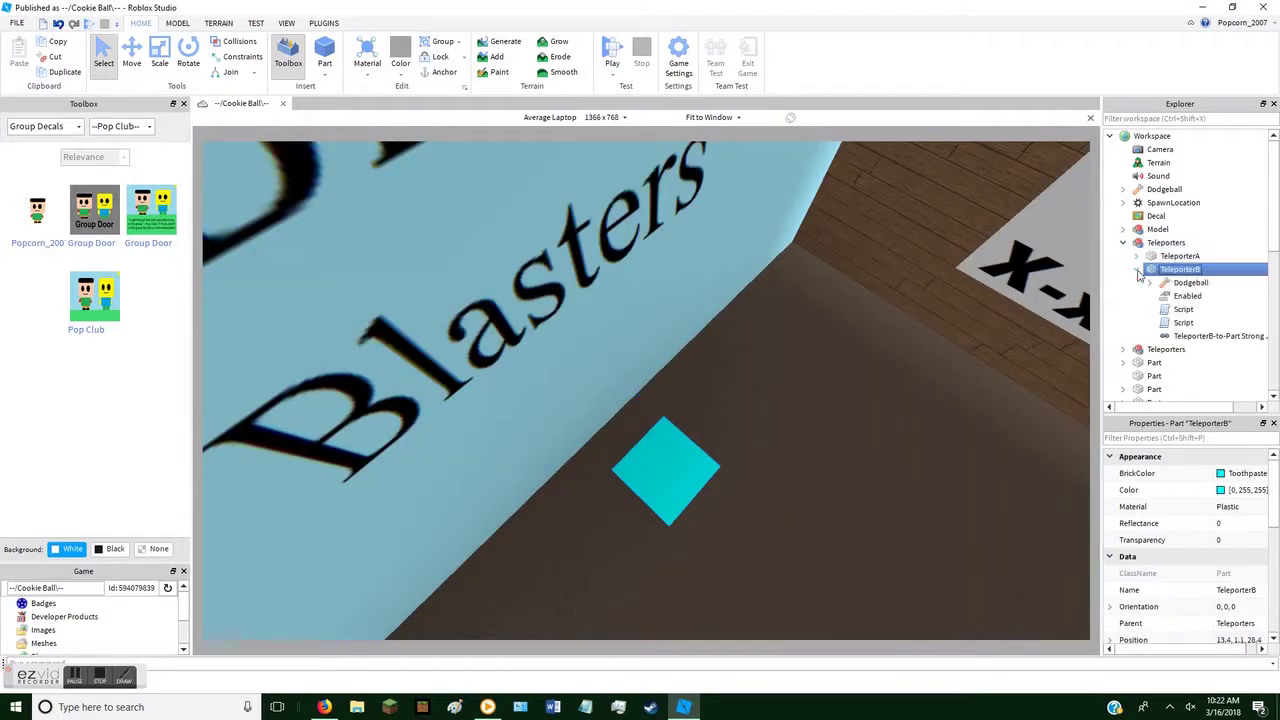
pyautogui.scroll(-1, 1180, 323)
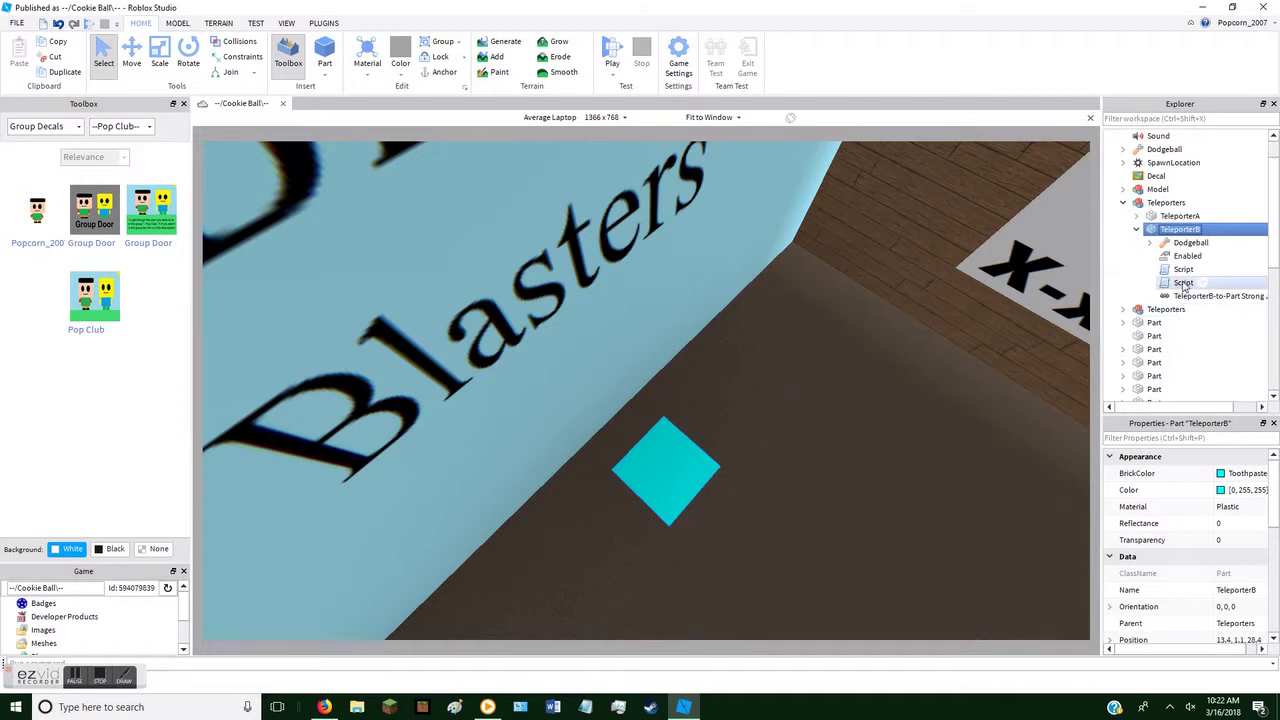
pyautogui.doubleClick(1180, 283)
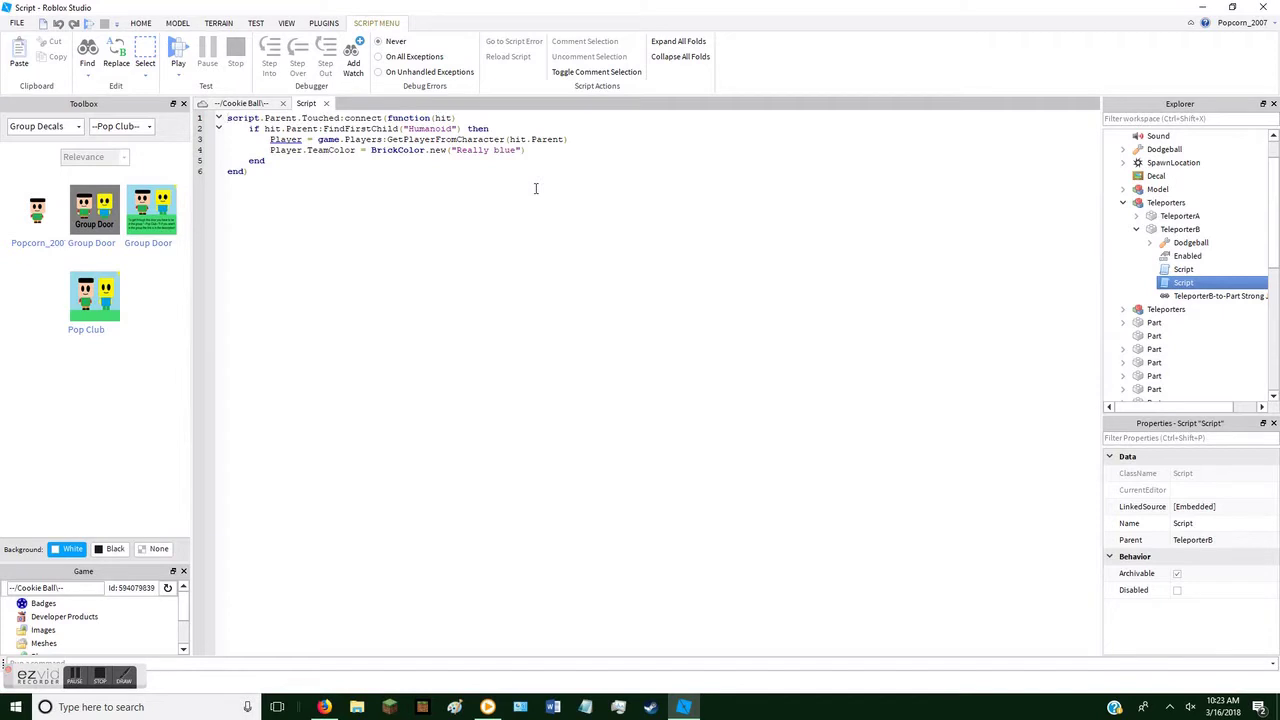
pyautogui.click(327, 104)
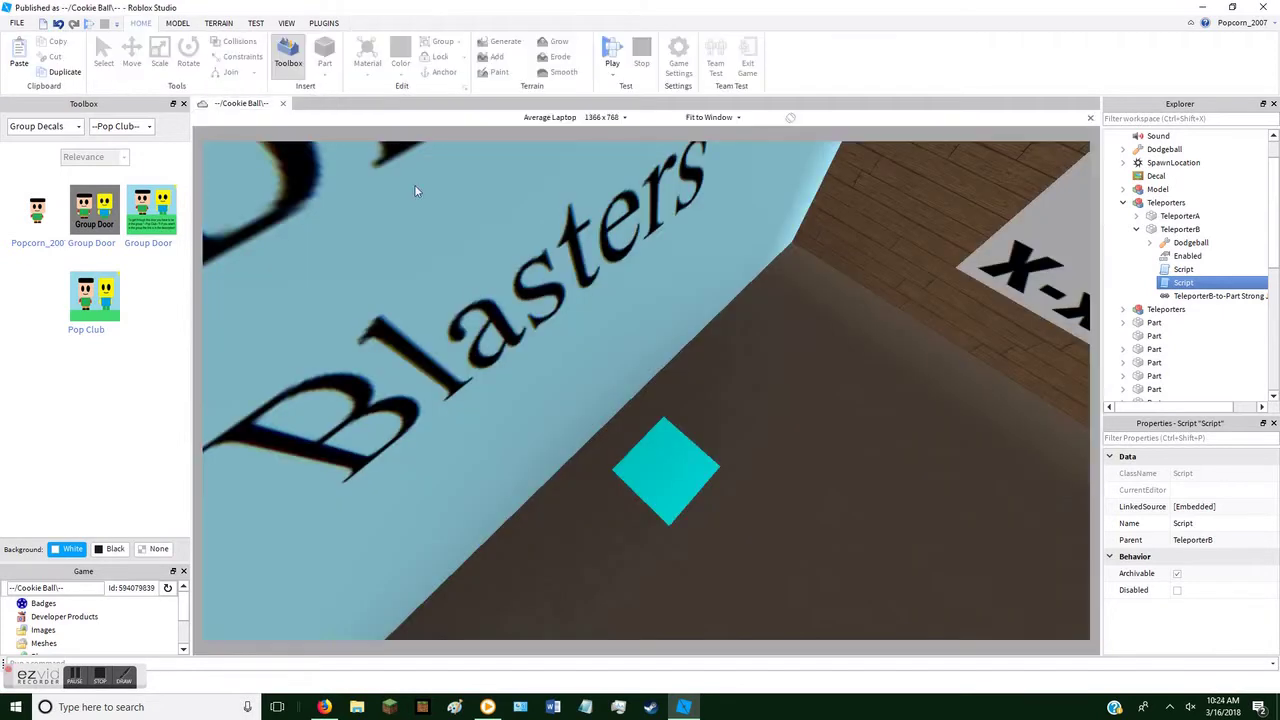
# Look at the red pad below the Rockets wall and collapse TeleporterB and its Teleporters model in the object hierarchy
pyautogui.moveTo(723, 331); pyautogui.dragTo(689, 371, button='right')
pyautogui.press('w')
pyautogui.press('s')
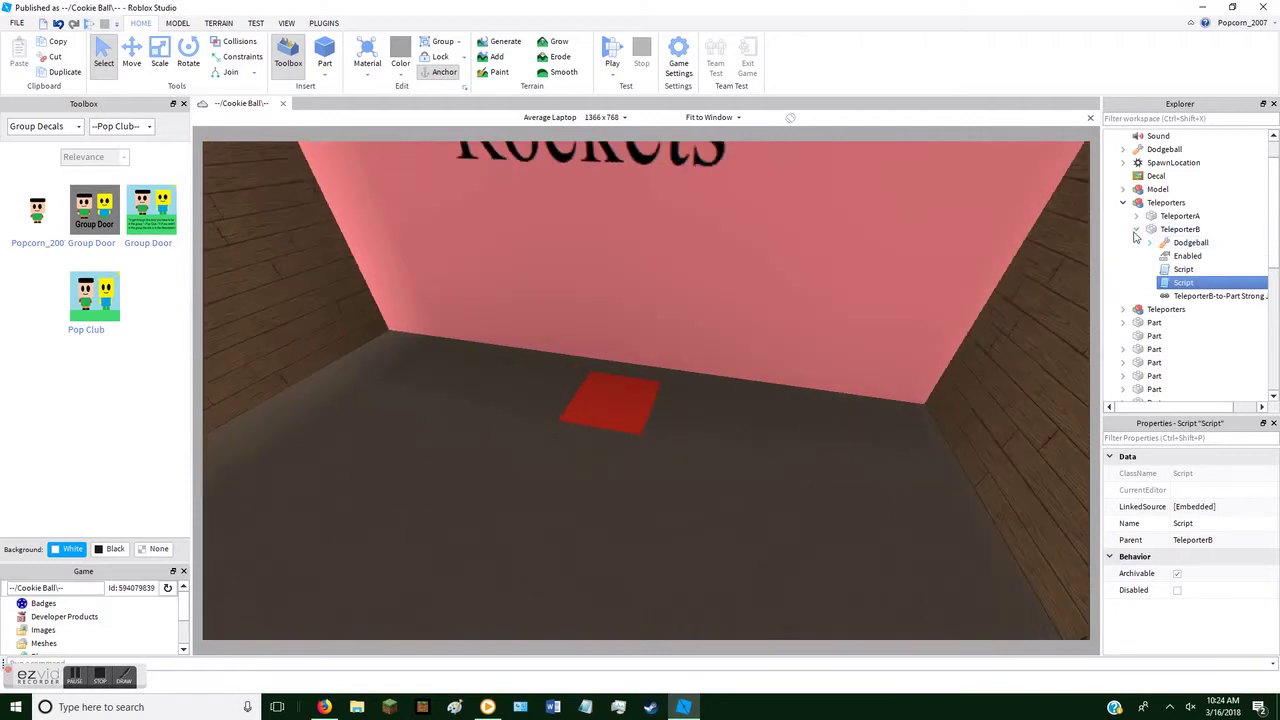
pyautogui.click(1136, 230)
pyautogui.click(1123, 203)
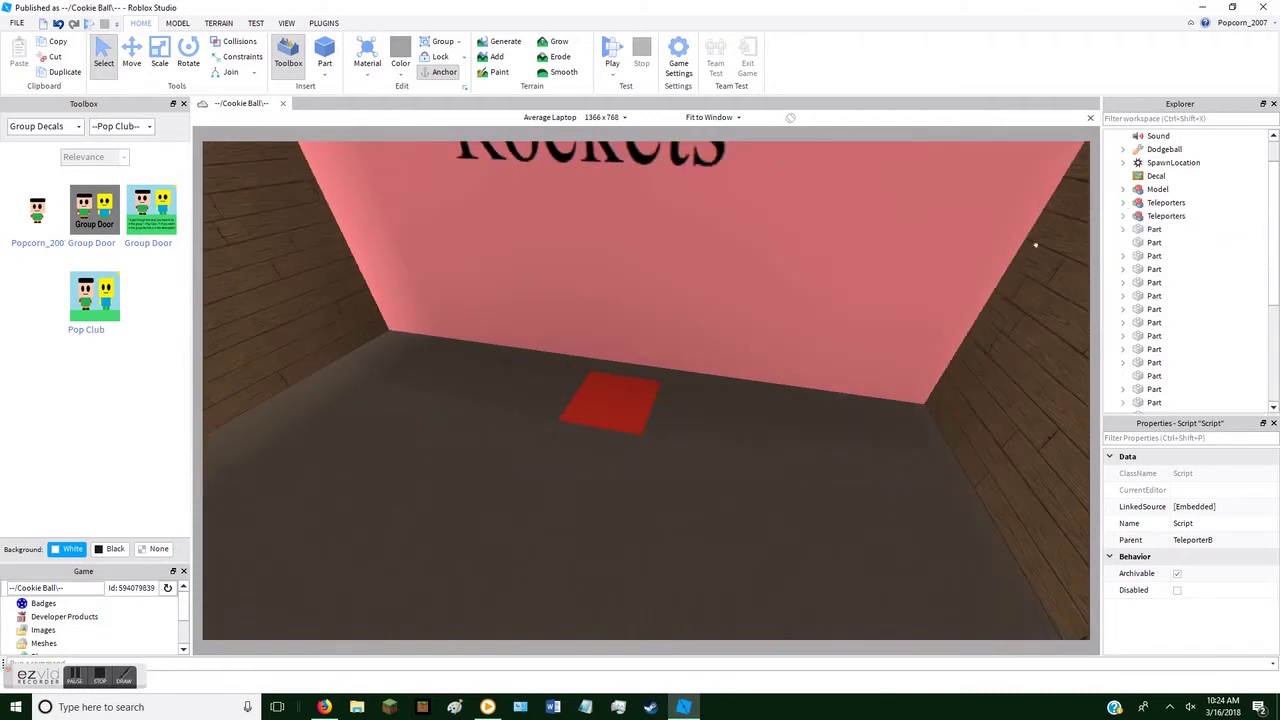
# Examine the Cookie Ball instruction sign on the wooden lobby wall
pyautogui.moveTo(873, 361); pyautogui.dragTo(870, 359, button='right')
pyautogui.press('w')
pyautogui.press('s')
pyautogui.press('w')
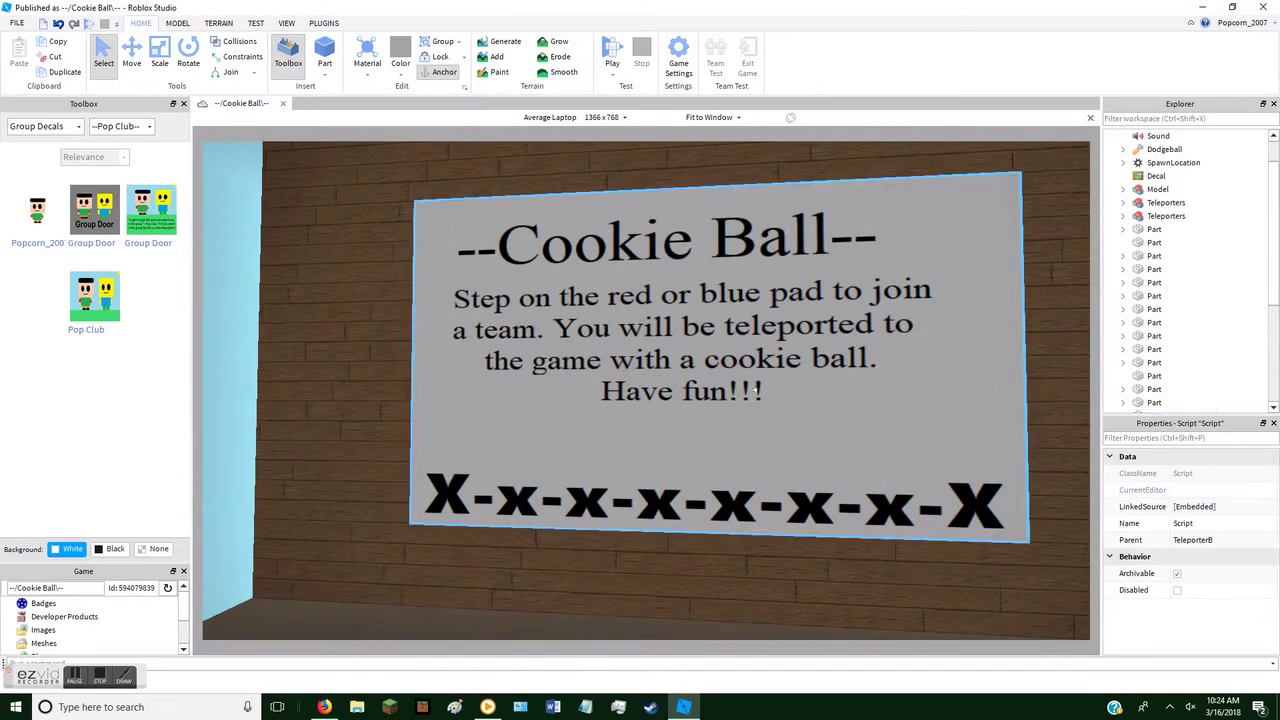
# Examine the grass arena from both ends, including the red pad, the cyan pad and the dark dividing line
pyautogui.moveTo(756, 391)
pyautogui.mouseDown(button='right')
pyautogui.moveTo(768, 411)
pyautogui.moveTo(751, 386)
pyautogui.moveTo(728, 386)
pyautogui.moveTo(761, 400)
pyautogui.moveTo(750, 388)
pyautogui.moveTo(761, 398)
pyautogui.moveTo(751, 388)
pyautogui.moveTo(829, 386)
pyautogui.moveTo(749, 388)
pyautogui.mouseUp(button='right')
pyautogui.press('w')
pyautogui.press('w')
pyautogui.press('w')
pyautogui.press('w')
pyautogui.press('s')
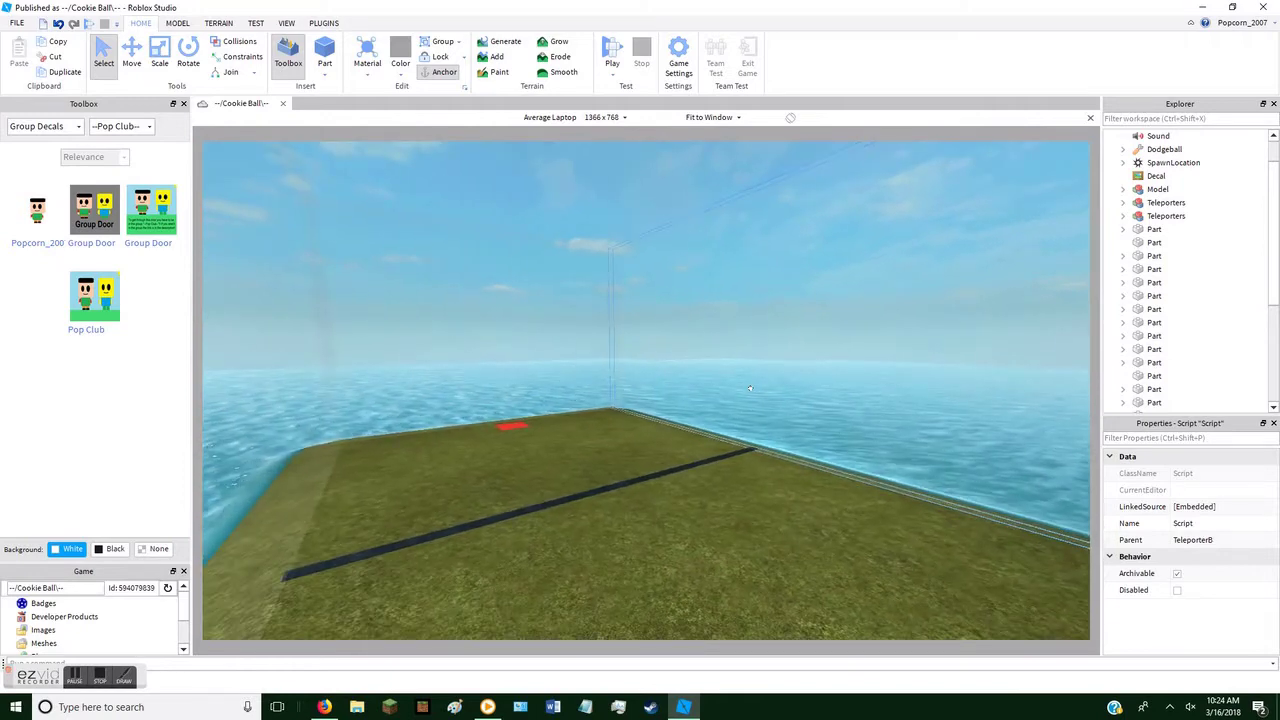
pyautogui.press('w')
pyautogui.press('w')
pyautogui.moveTo(749, 388); pyautogui.dragTo(763, 403, button='right')
pyautogui.press('w')
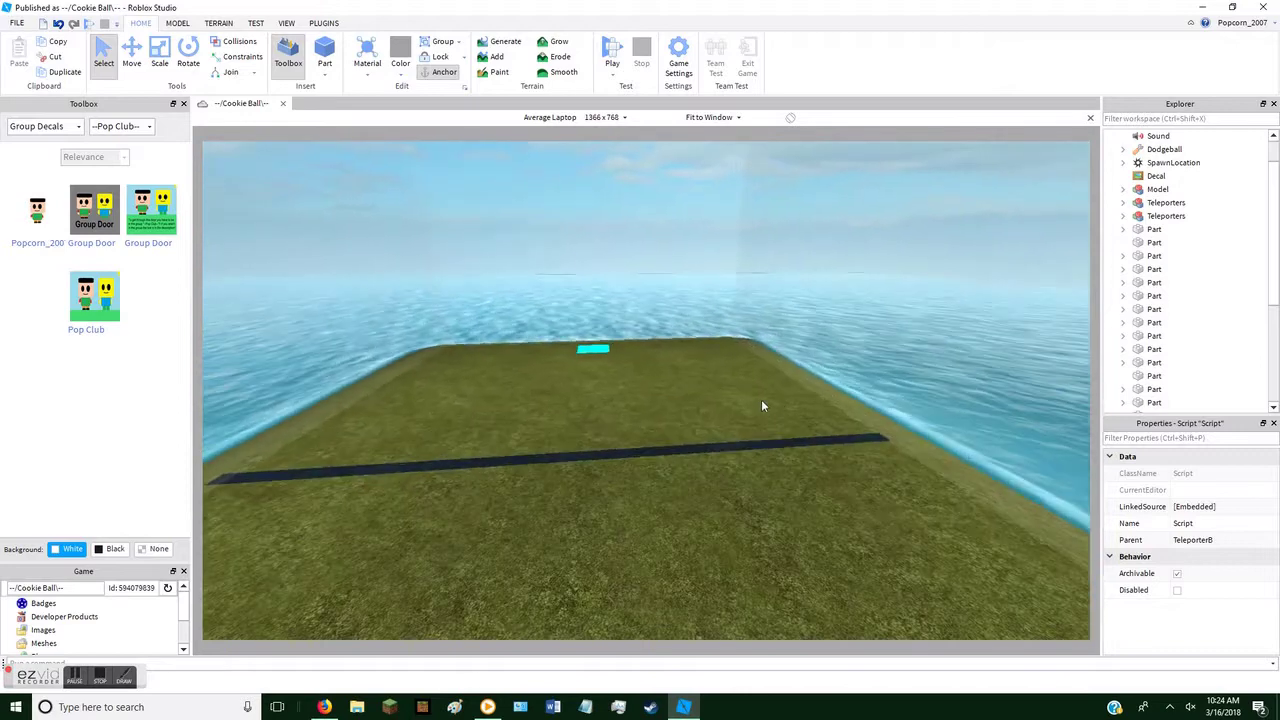
pyautogui.moveTo(883, 522); pyautogui.dragTo(766, 461, button='right')
pyautogui.press('a')
pyautogui.press('d')
pyautogui.moveTo(509, 413); pyautogui.dragTo(522, 341, button='right')
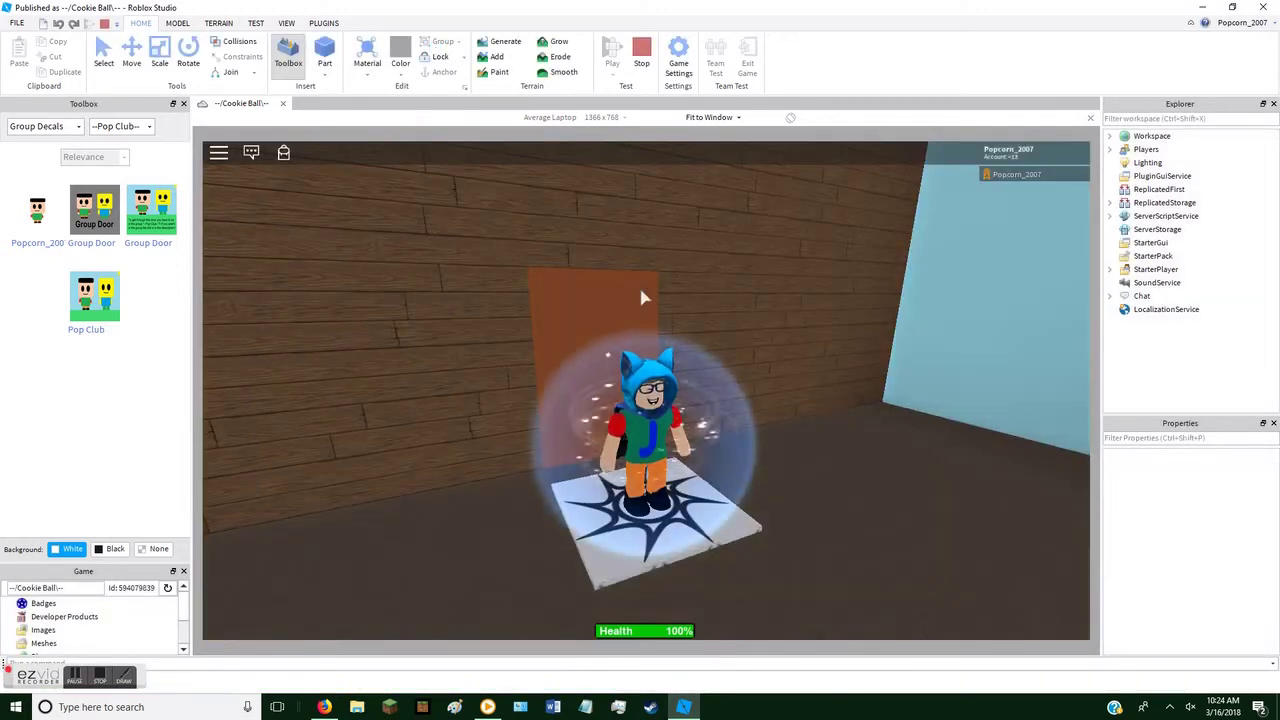
# Walk the character from the spawn pad to the cyan pad to reach the arena, and equip the cookie ball
pyautogui.press('w')
pyautogui.press('Right')
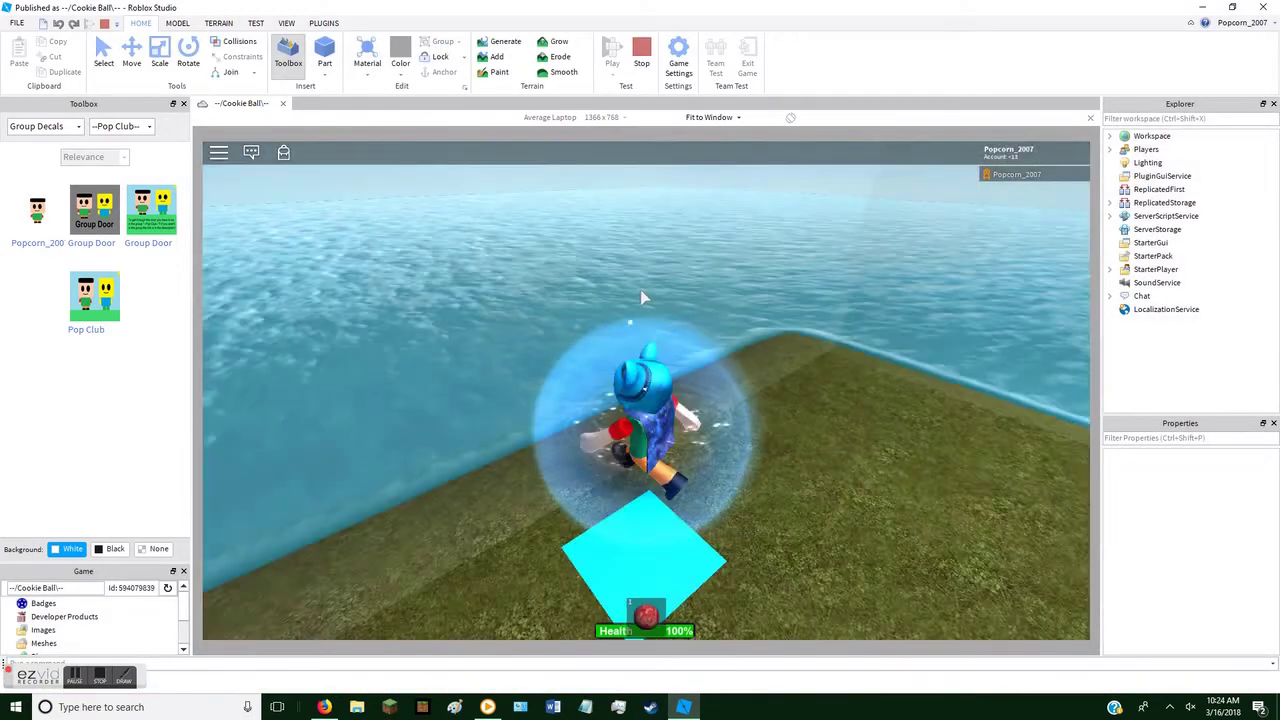
pyautogui.moveTo(641, 291); pyautogui.dragTo(640, 290, button='right')
pyautogui.press('w')
pyautogui.press('1')
pyautogui.press('s')
pyautogui.press('d')
# Throw the cookie ball several times across the arena from the cyan side, turning the character between throws
pyautogui.click(874, 302)
pyautogui.moveTo(872, 300); pyautogui.dragTo(876, 301, button='right')
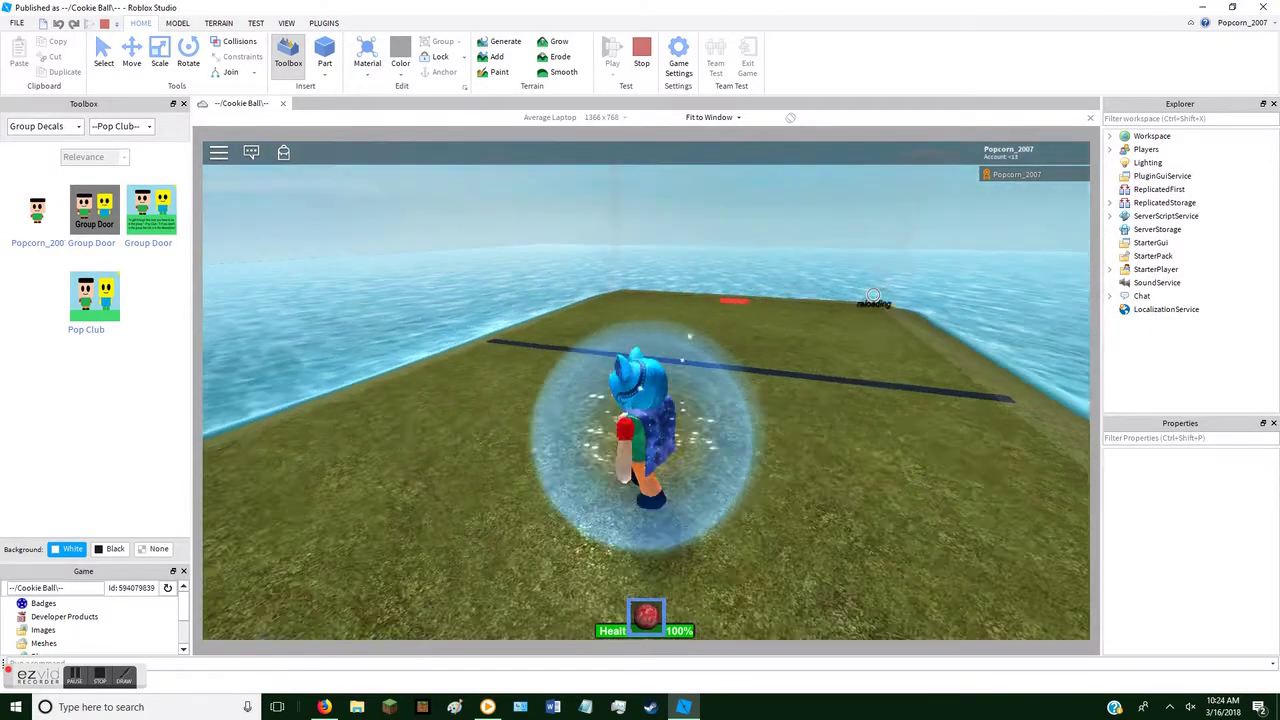
pyautogui.moveTo(809, 380); pyautogui.dragTo(809, 380, button='right')
pyautogui.press('s')
pyautogui.click(456, 368)
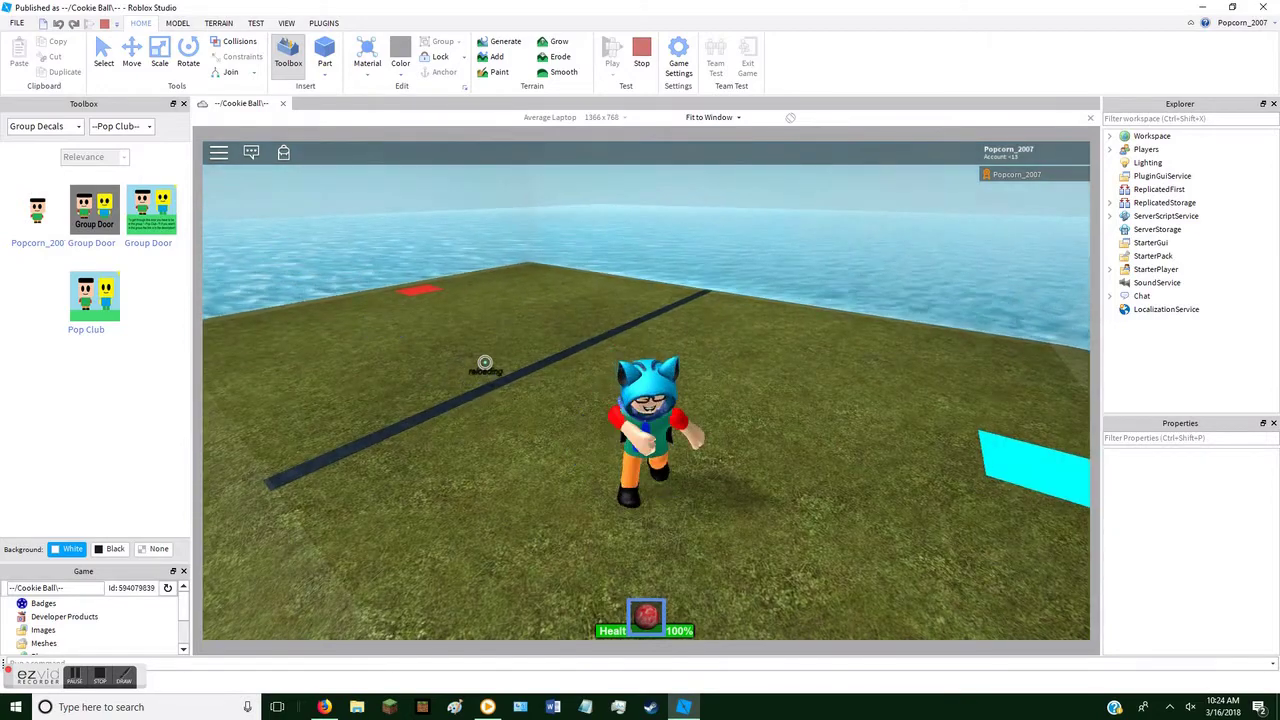
pyautogui.moveTo(569, 366); pyautogui.dragTo(569, 366, button='right')
pyautogui.click(589, 303)
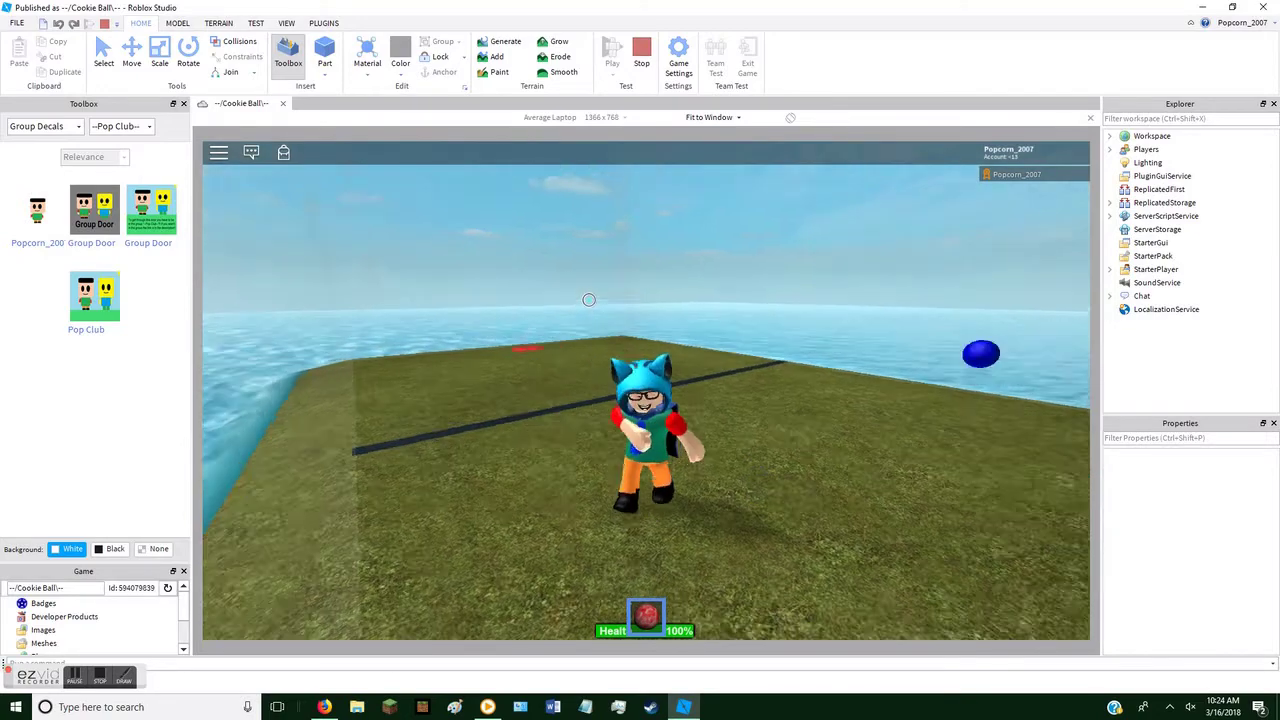
pyautogui.moveTo(589, 300); pyautogui.dragTo(589, 300, button='right')
pyautogui.click(589, 300)
# Put away and re-equip the cookie ball while walking the character around the cyan half of the arena
pyautogui.press('1')
pyautogui.press('w')
pyautogui.press('w')
pyautogui.press('s')
pyautogui.press('1')
pyautogui.press('w')
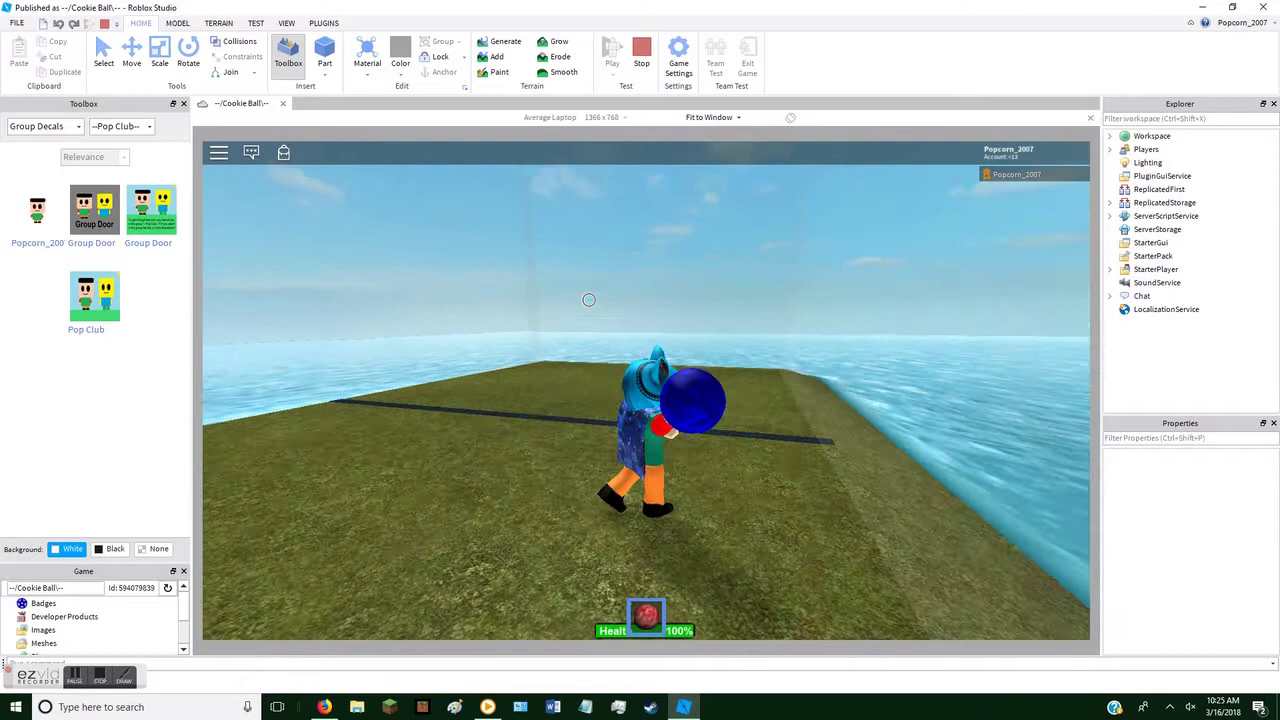
# Throw the cookie ball toward the red side in first-person view, and return to third-person view
pyautogui.scroll(5, 589, 300)
pyautogui.click(646, 392)
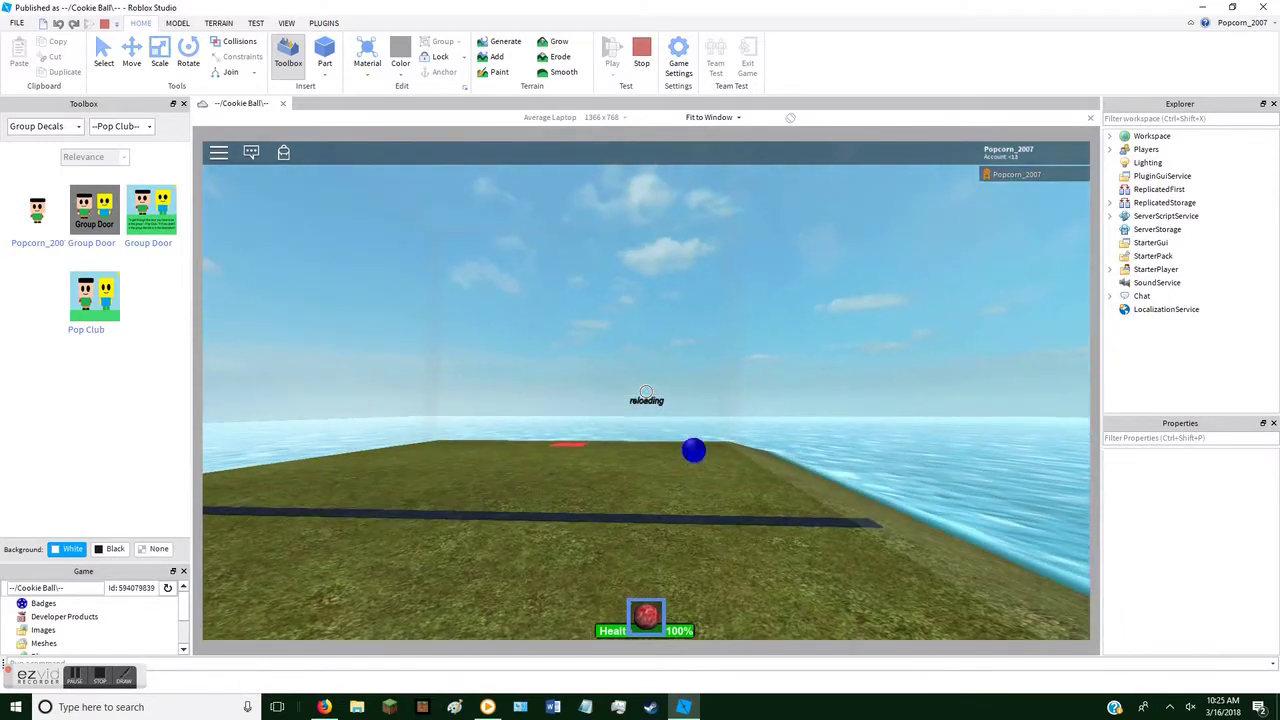
pyautogui.press('a')
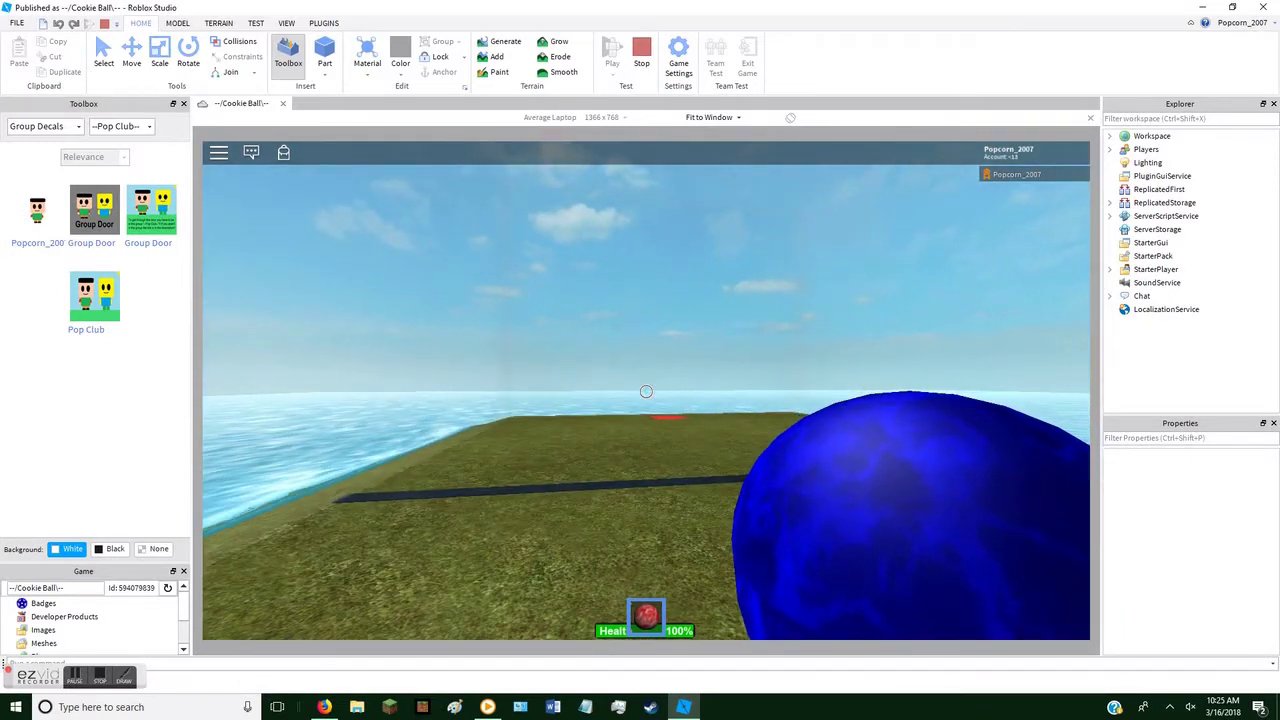
pyautogui.click(646, 391)
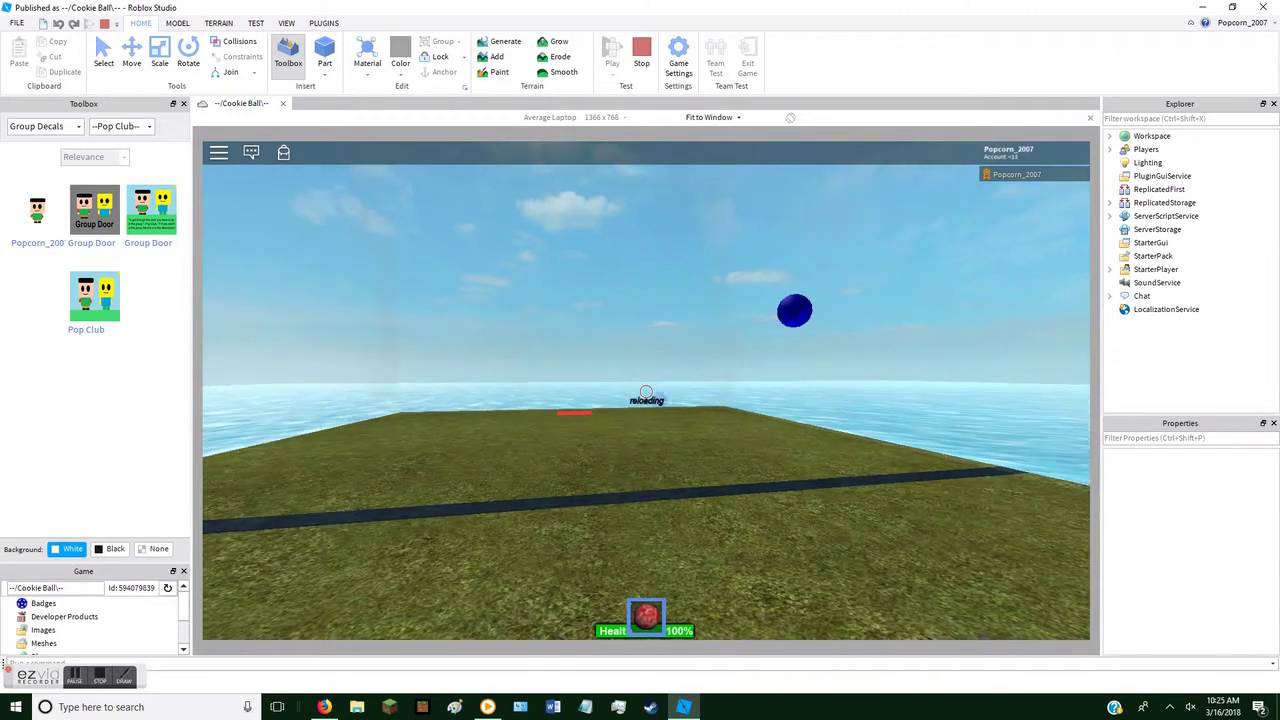
pyautogui.scroll(-3, 646, 392)
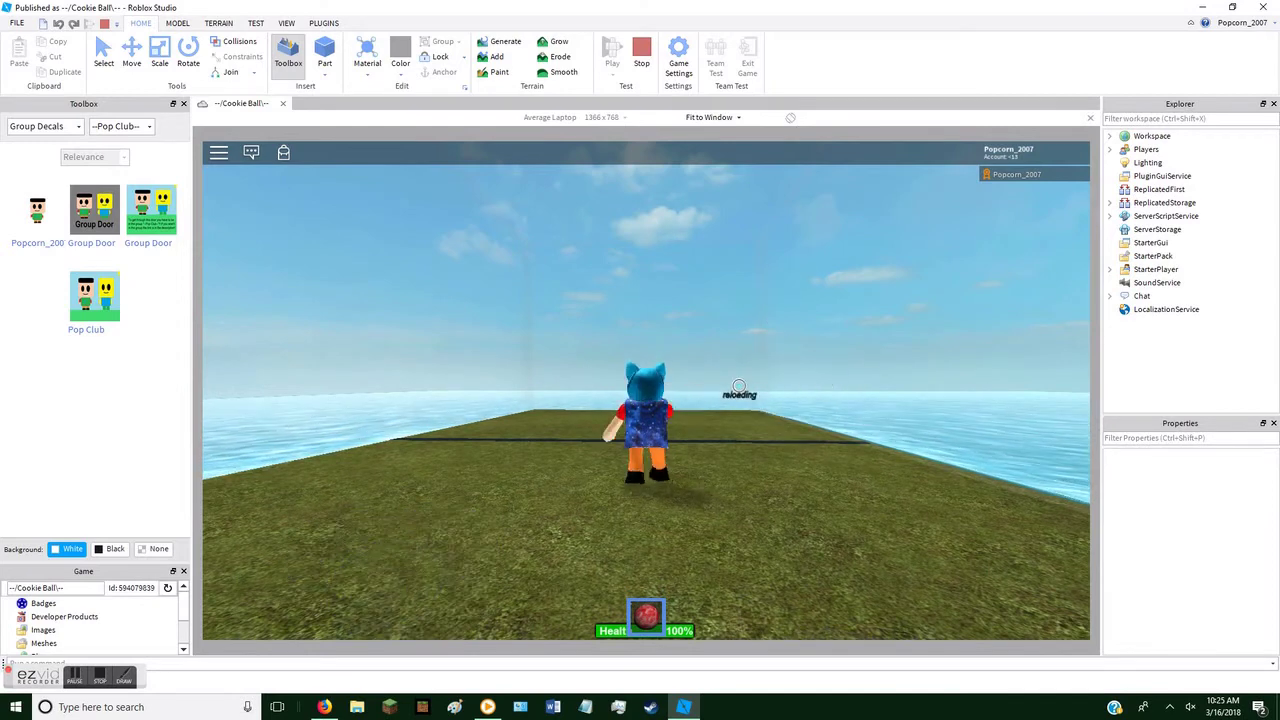
# Walk the character without the ball across the grass between the cyan pad and the dividing line
pyautogui.moveTo(739, 386); pyautogui.dragTo(741, 396, button='right')
pyautogui.press('w')
pyautogui.press('w')
pyautogui.press('Left')
pyautogui.press('w')
pyautogui.press('w')
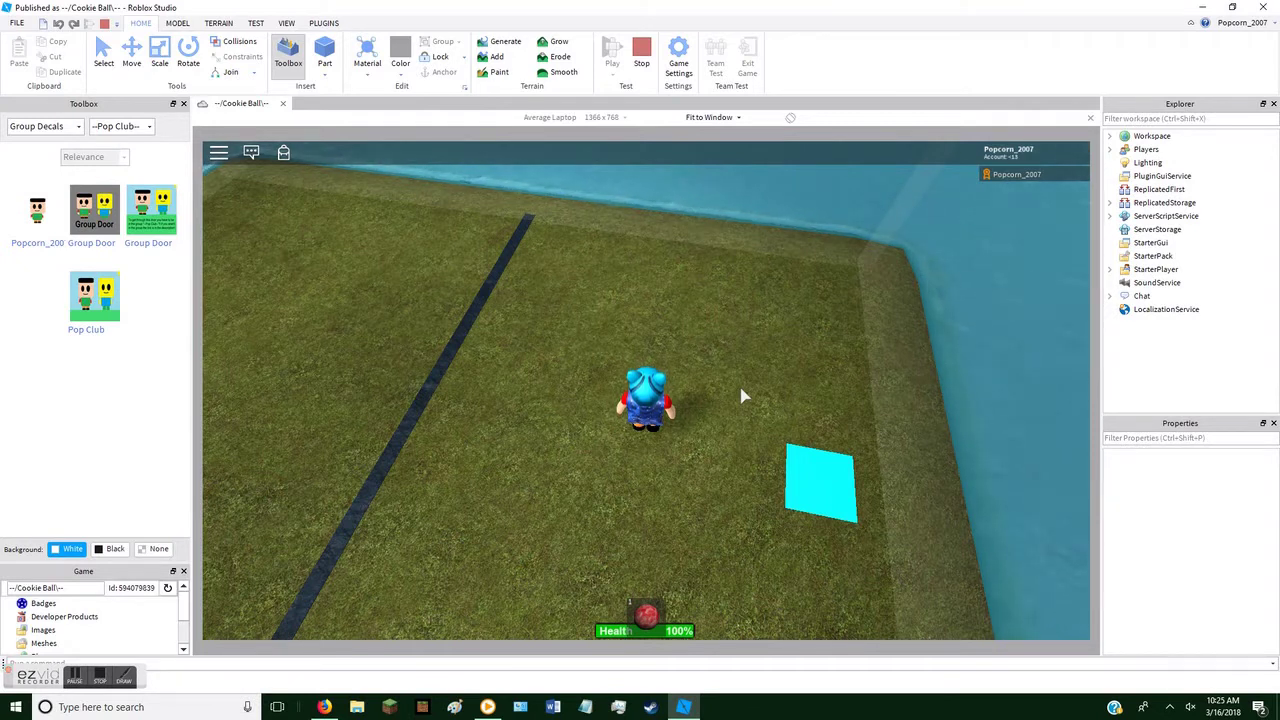
pyautogui.press('a')
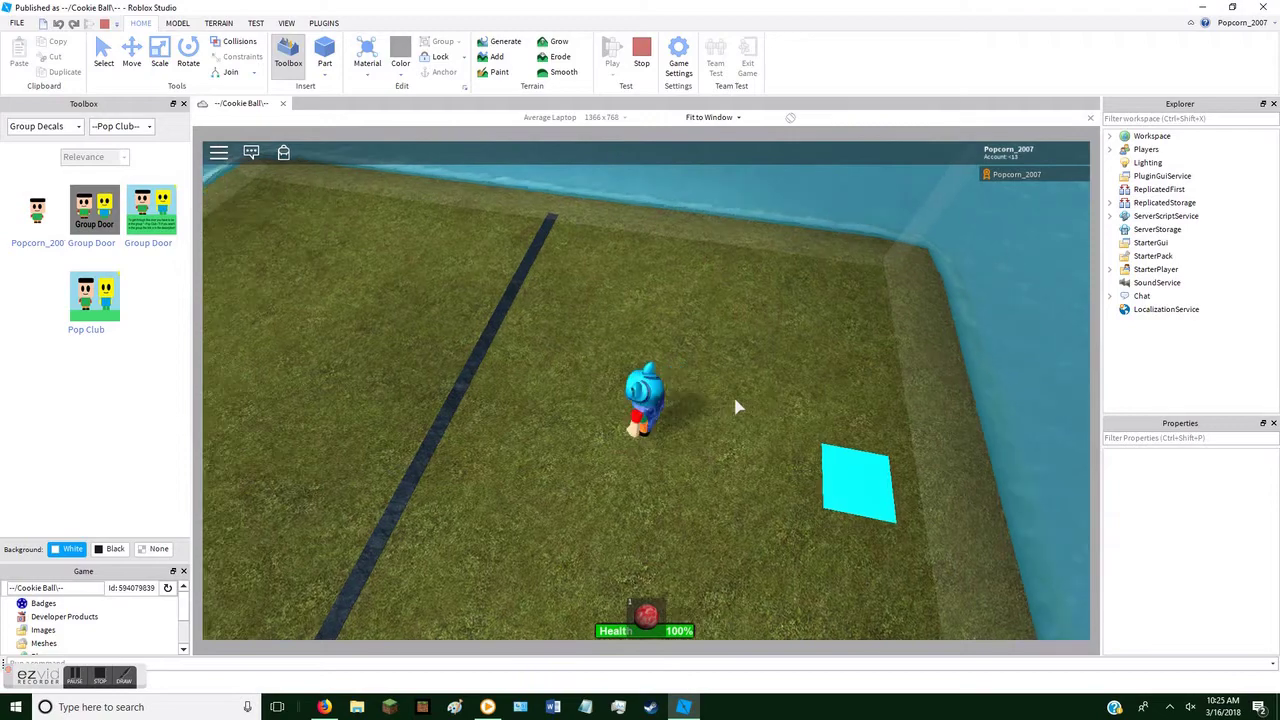
# Walk the character up to the dividing line from the cyan side and toggle the cookie ball on and off
pyautogui.moveTo(736, 399); pyautogui.dragTo(712, 374, button='right')
pyautogui.press('s')
pyautogui.press('a')
pyautogui.press('w')
pyautogui.press('w')
pyautogui.press('1')
pyautogui.press('a')
pyautogui.press('1')
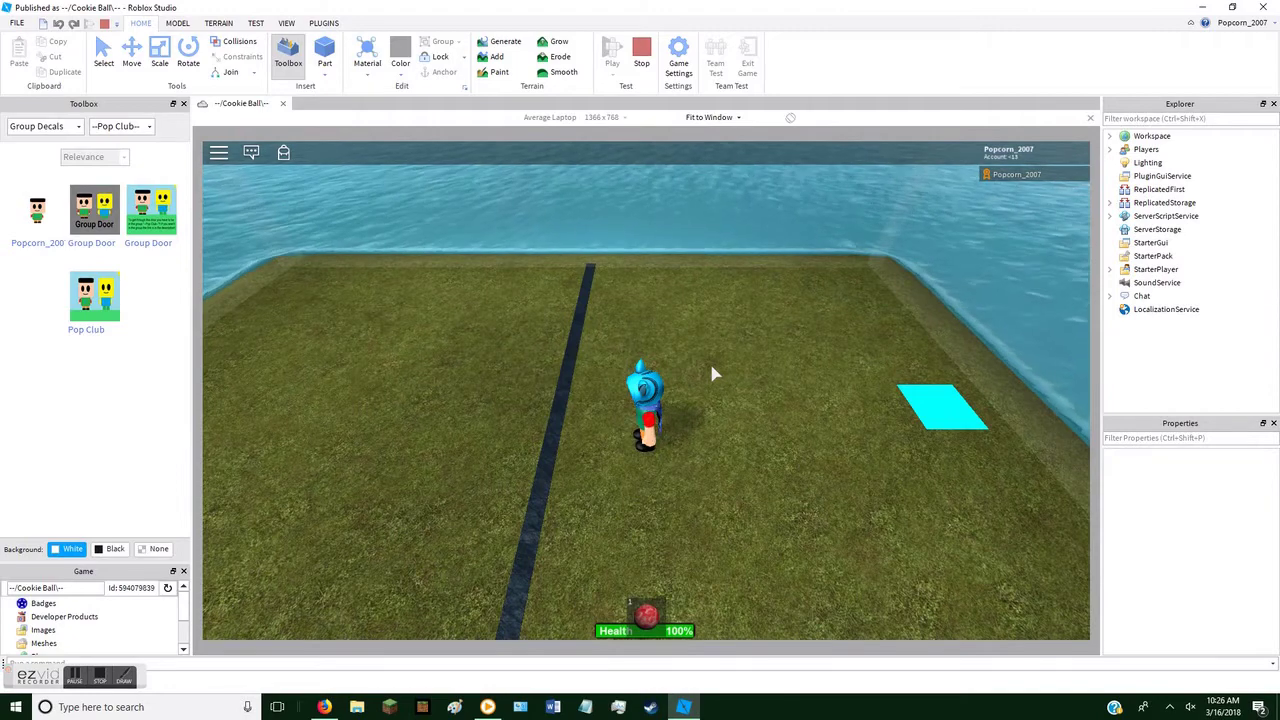
# Walk the character over the dividing line onto the red side to test the boundary, and stop the play test
pyautogui.press('a')
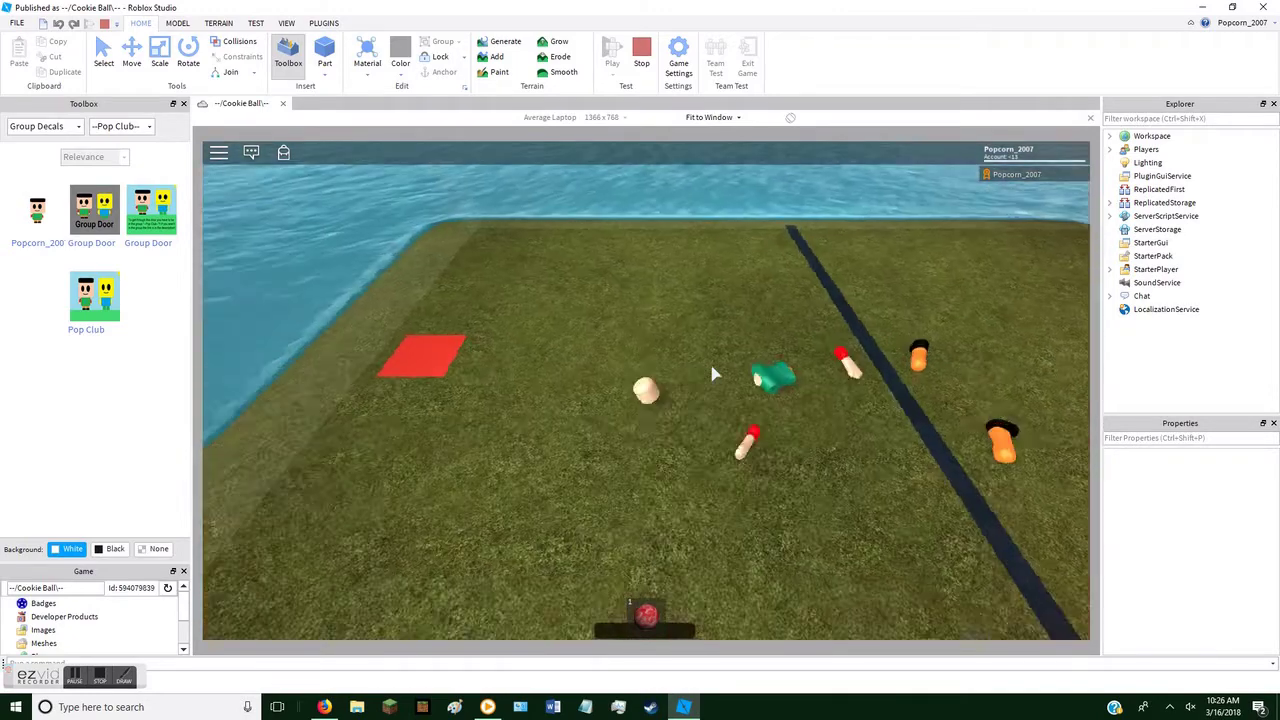
pyautogui.moveTo(712, 374); pyautogui.dragTo(712, 374, button='right')
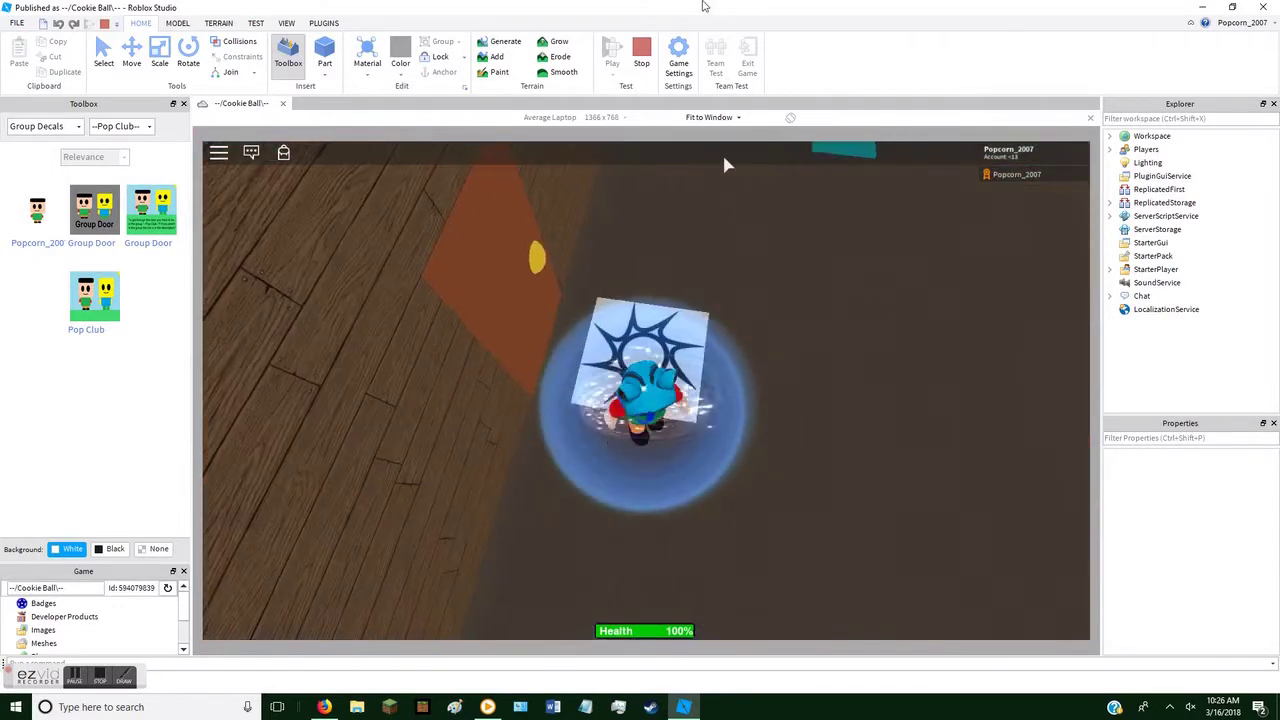
pyautogui.click(641, 56)
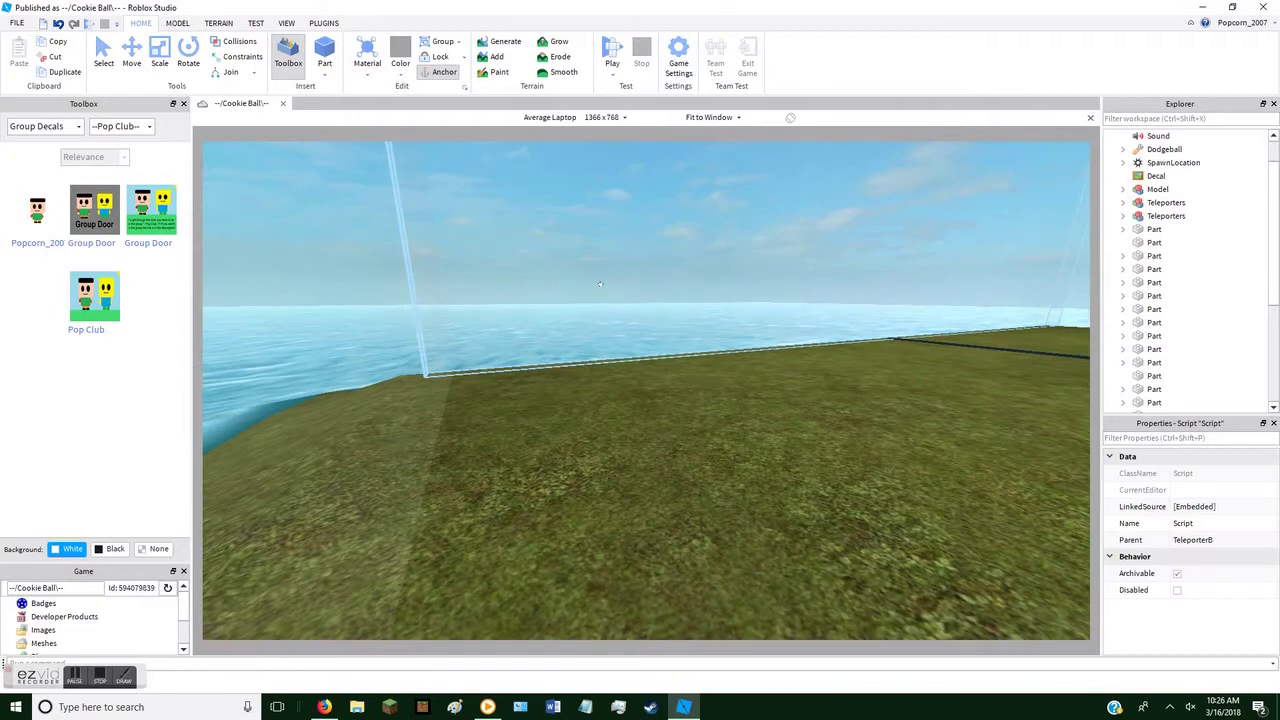
# Select the transparent barrier part enclosing the arena and focus the view on it
pyautogui.scroll(-10, 600, 284)
pyautogui.moveTo(600, 284)
pyautogui.mouseDown(button='right')
pyautogui.moveTo(612, 301)
pyautogui.moveTo(600, 284)
pyautogui.mouseUp(button='right')
pyautogui.click(946, 510)
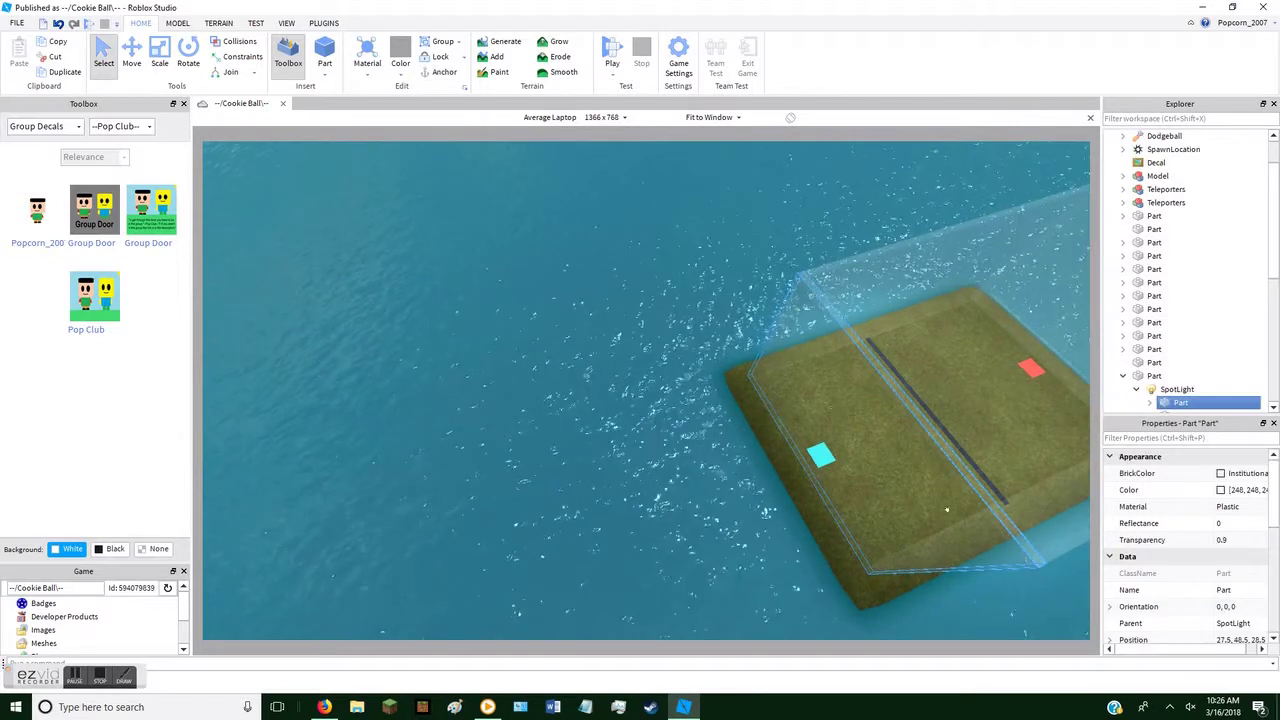
pyautogui.press('f')
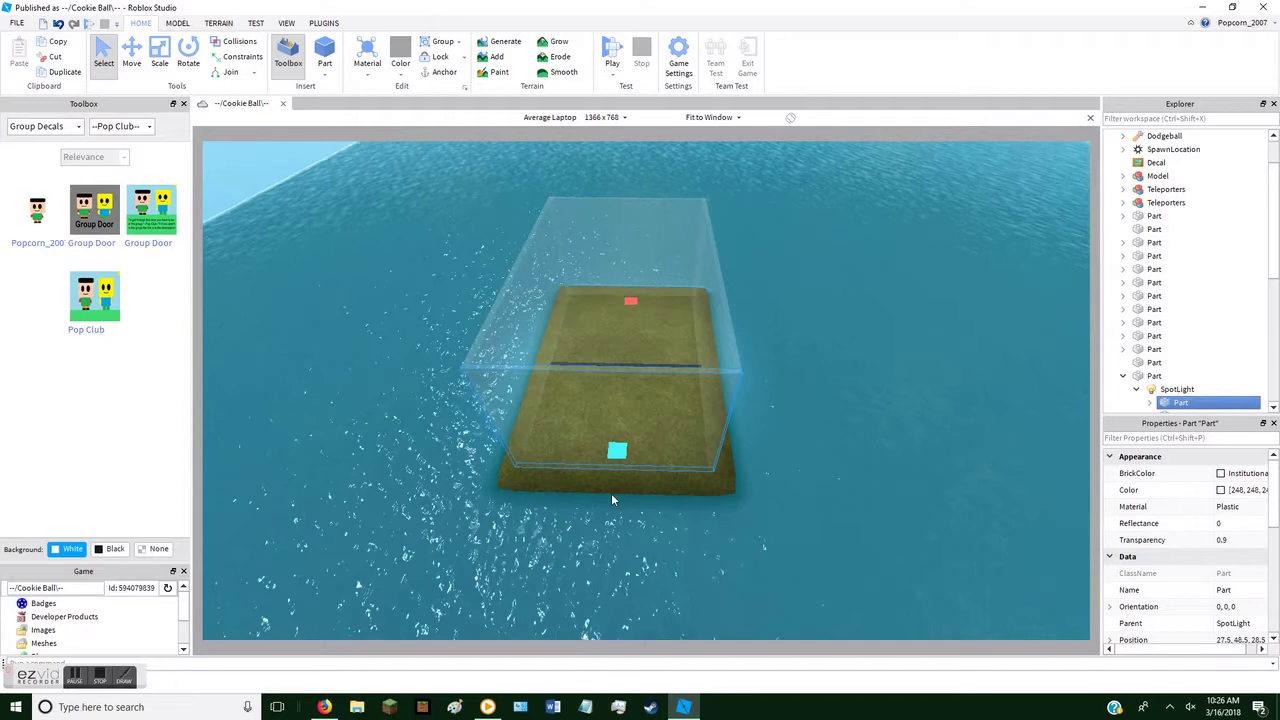
# Clear the selection and examine the whole arena and its transparent barrier from above the water
pyautogui.moveTo(835, 574); pyautogui.dragTo(835, 574, button='right')
pyautogui.press('w')
pyautogui.click(735, 547)
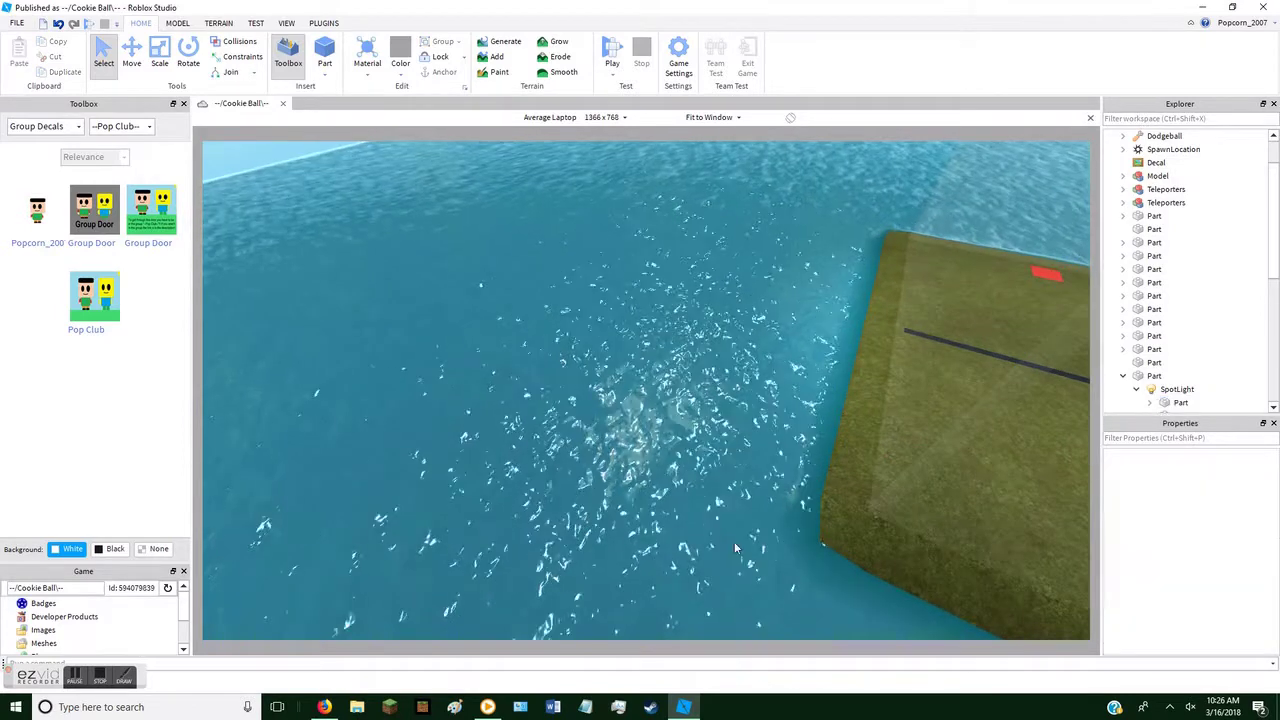
pyautogui.moveTo(735, 547); pyautogui.dragTo(692, 520, button='right')
pyautogui.press('w')
pyautogui.press('w')
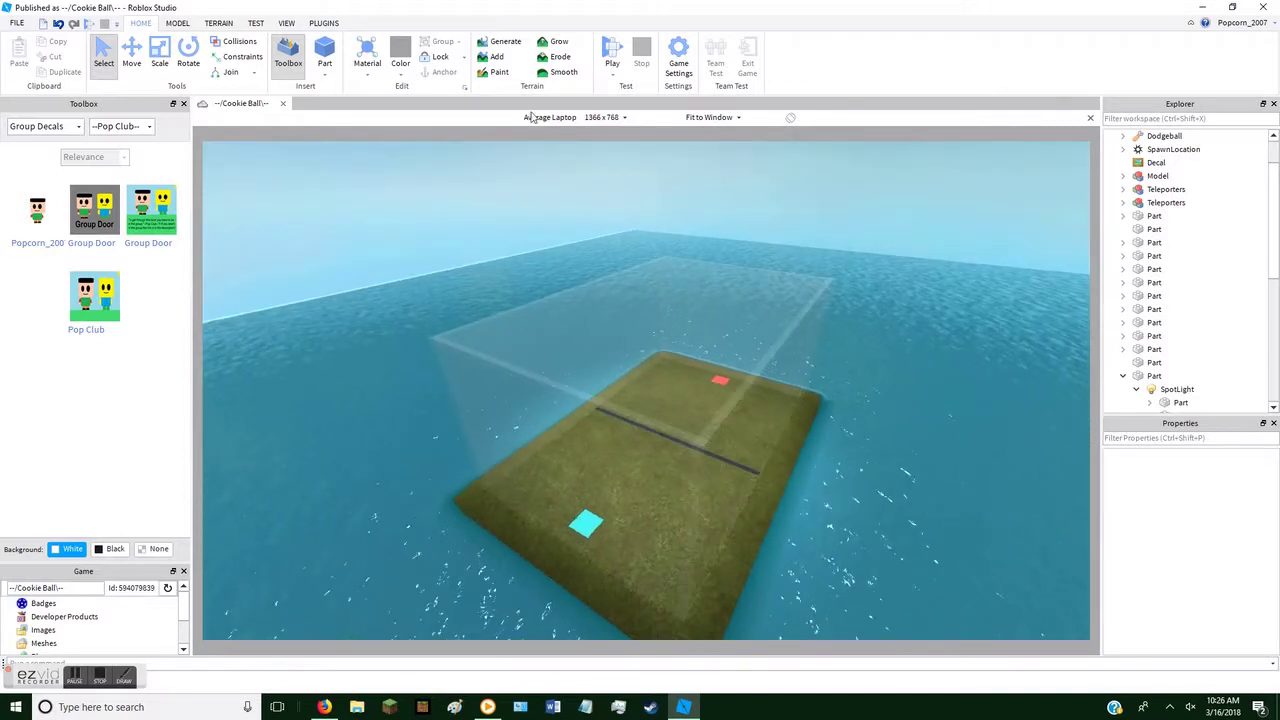